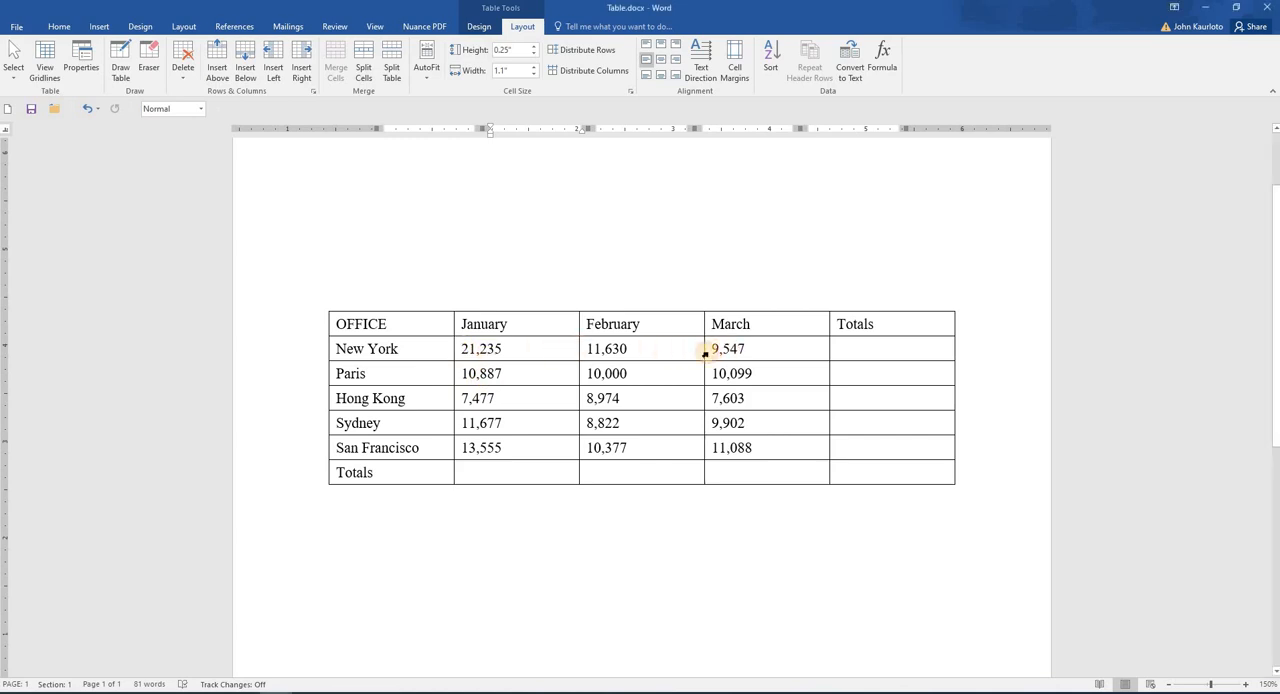
# Step: Insert the formula =SUM(LEFT) in the New York row's Totals cell to add up its January to March figures
pyautogui.moveTo(557, 349); pyautogui.dragTo(760, 445)
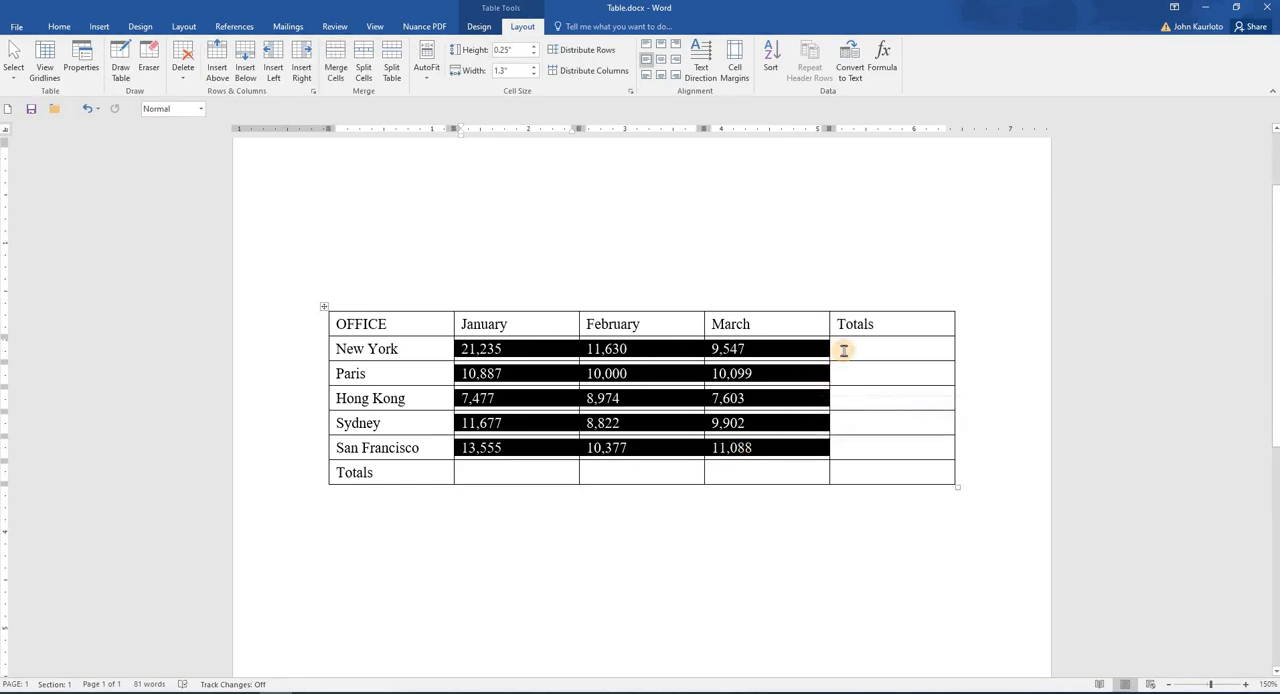
pyautogui.click(843, 350)
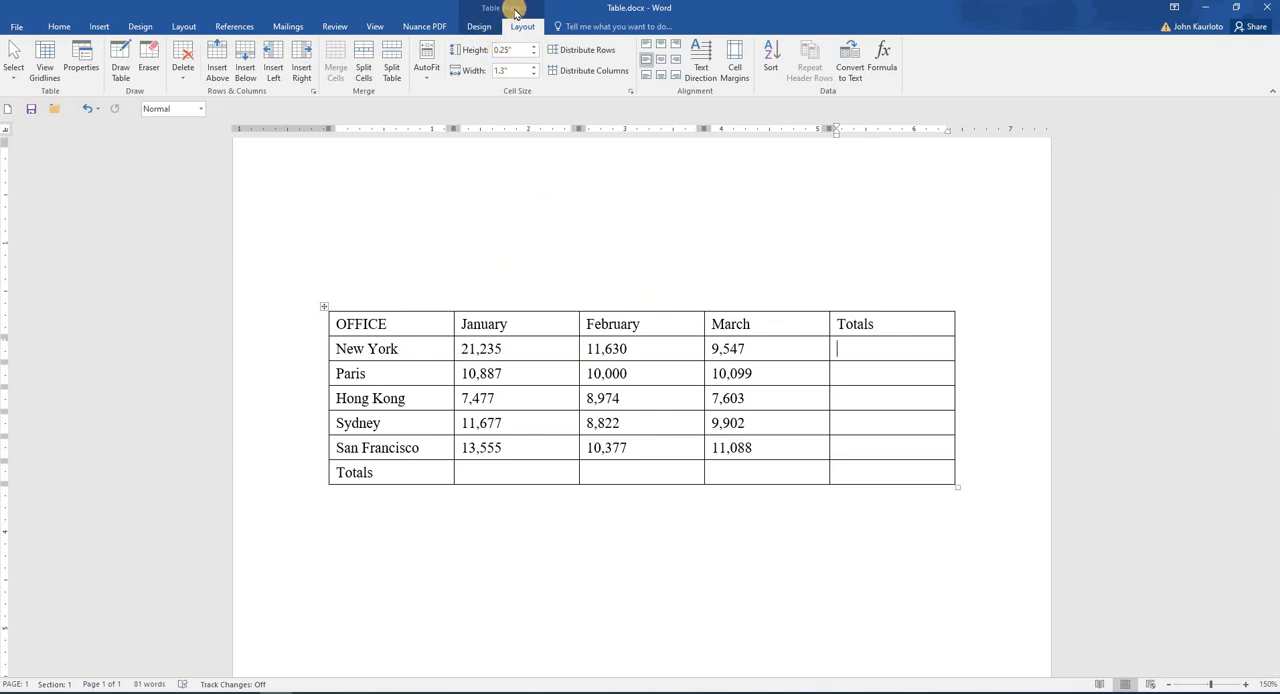
pyautogui.click(881, 64)
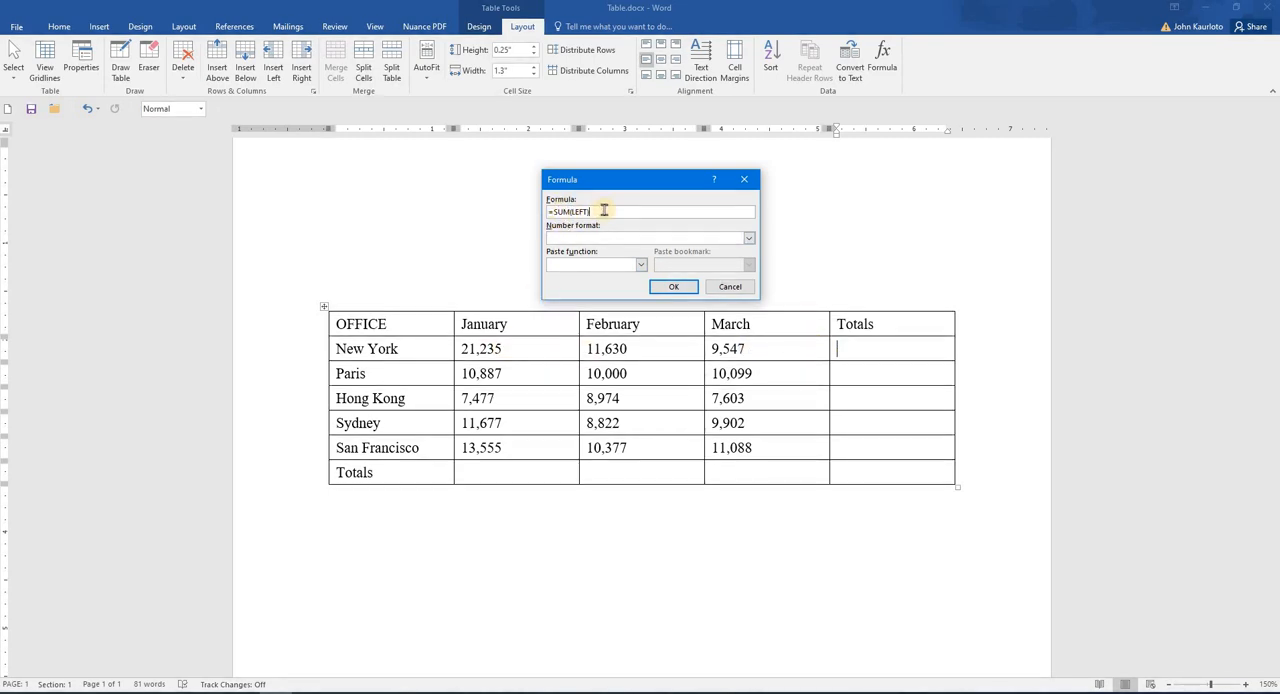
pyautogui.click(749, 239)
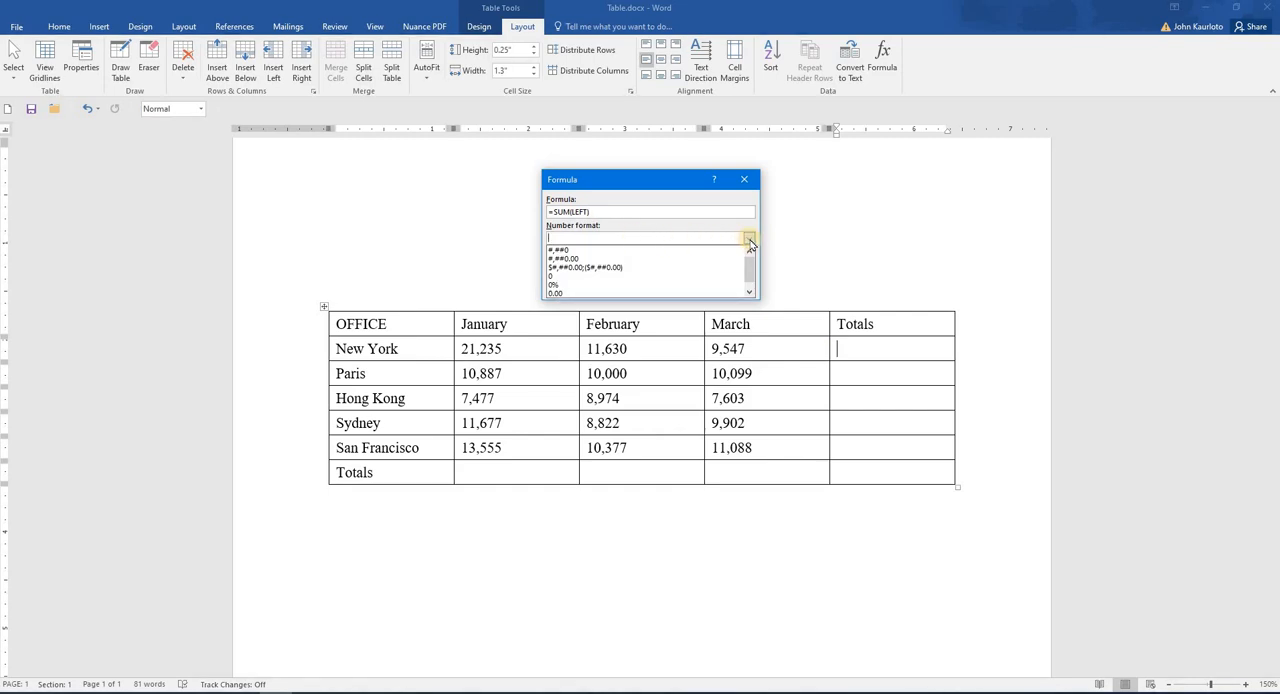
pyautogui.click(749, 239)
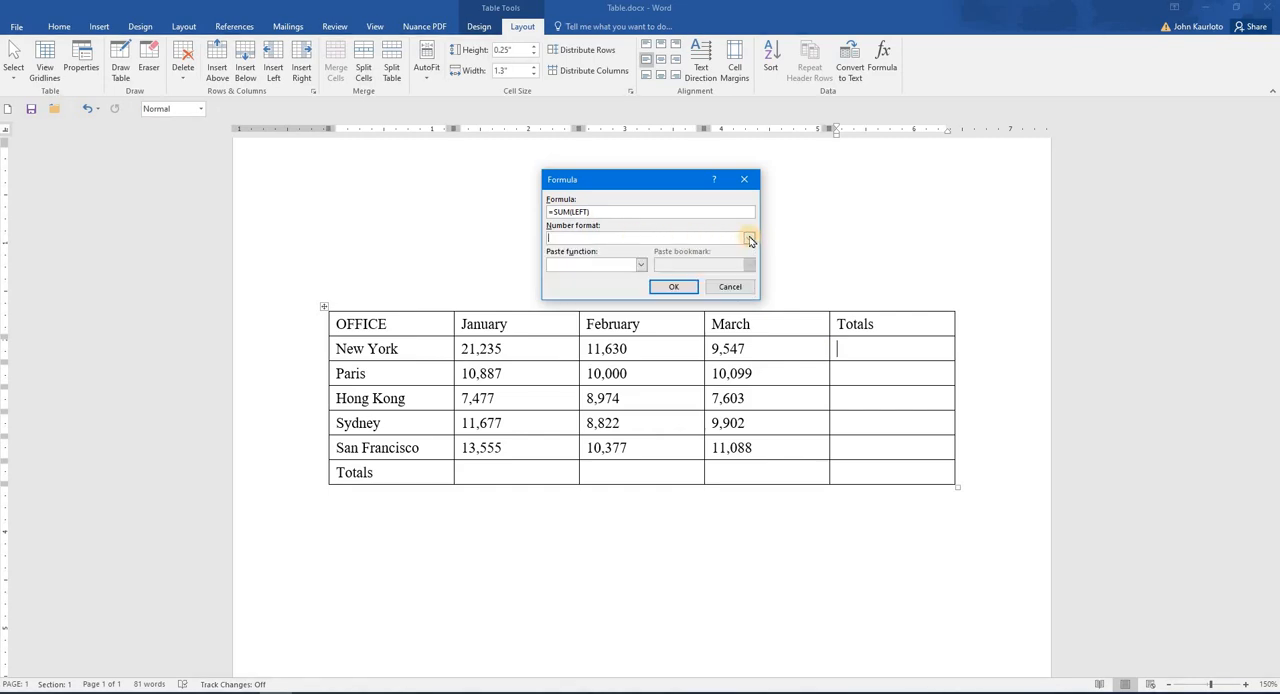
pyautogui.click(642, 267)
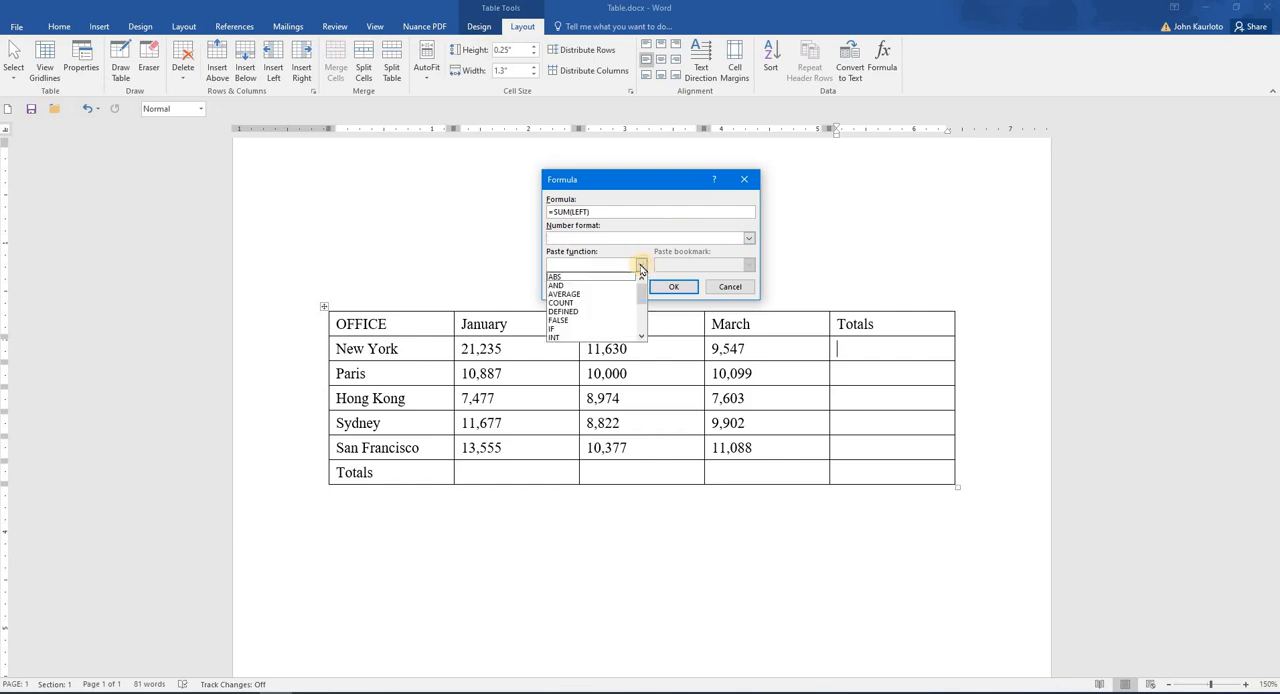
pyautogui.click(642, 268)
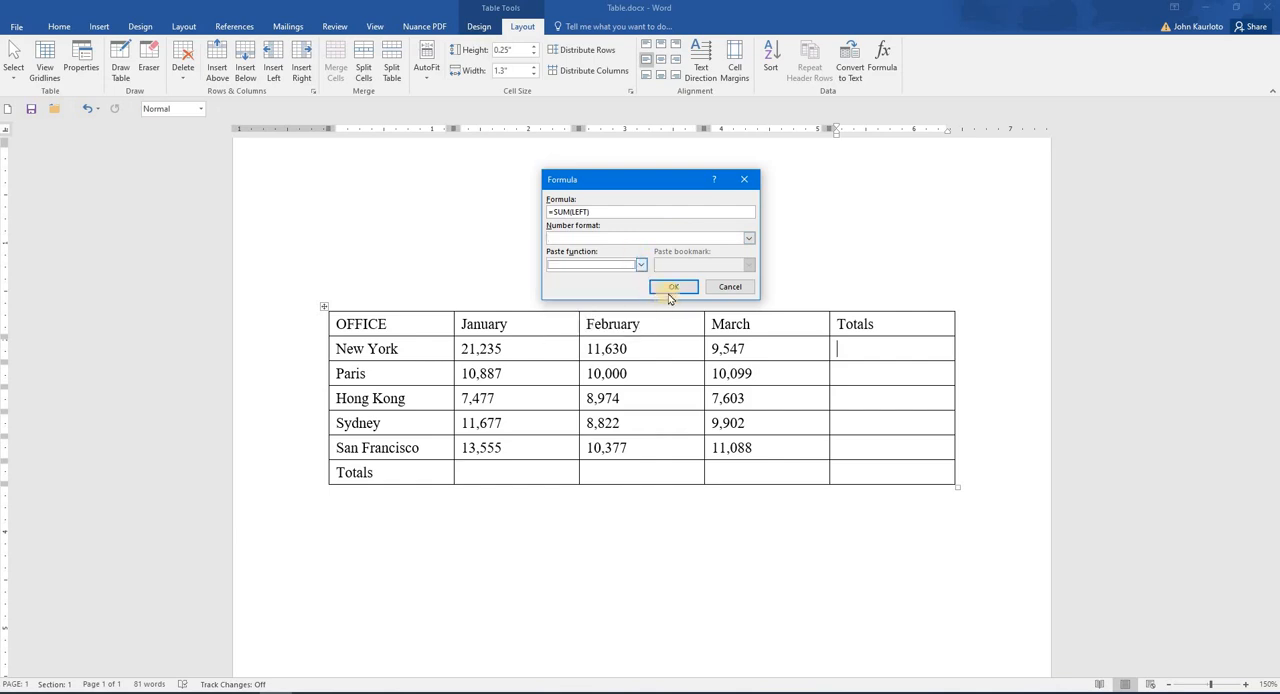
pyautogui.click(668, 286)
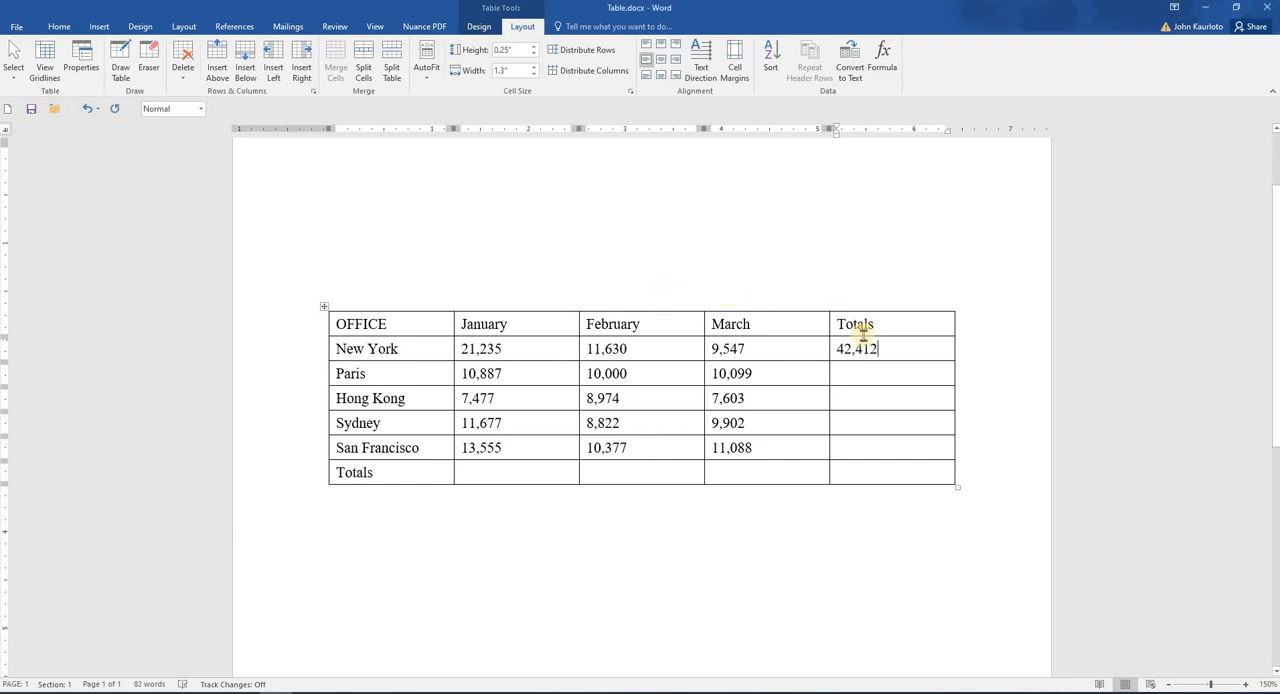
pyautogui.moveTo(472, 352); pyautogui.dragTo(731, 351)
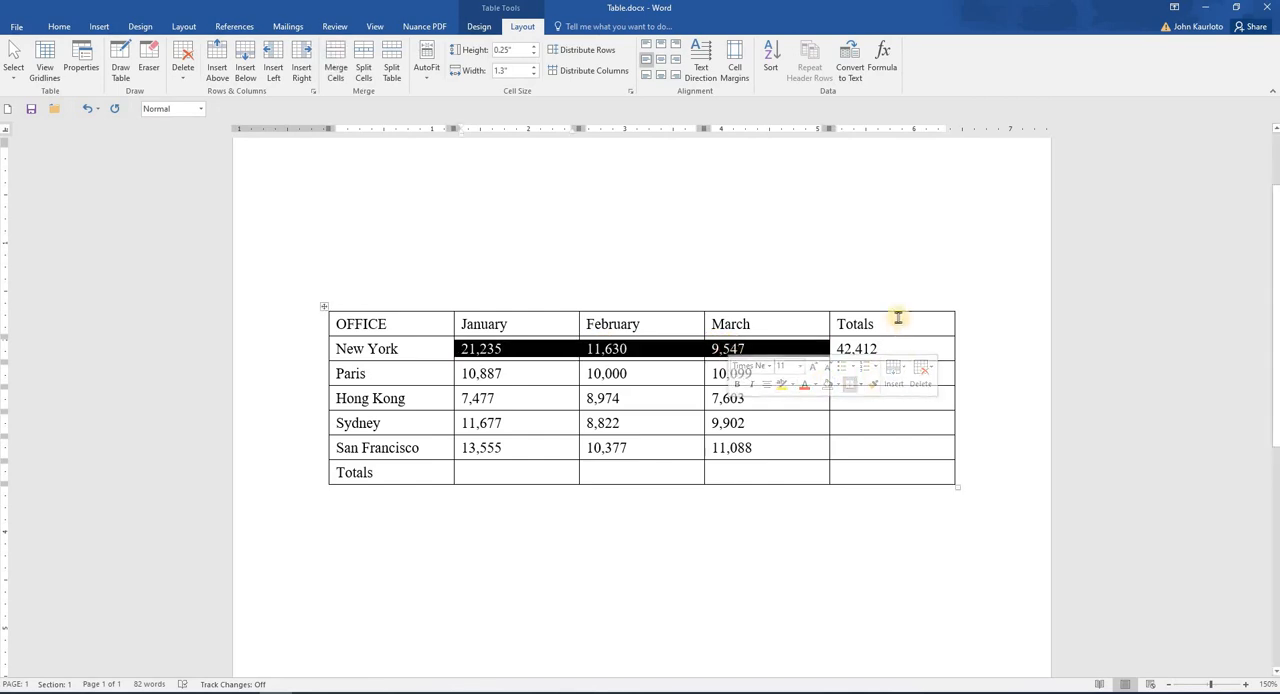
pyautogui.click(868, 370)
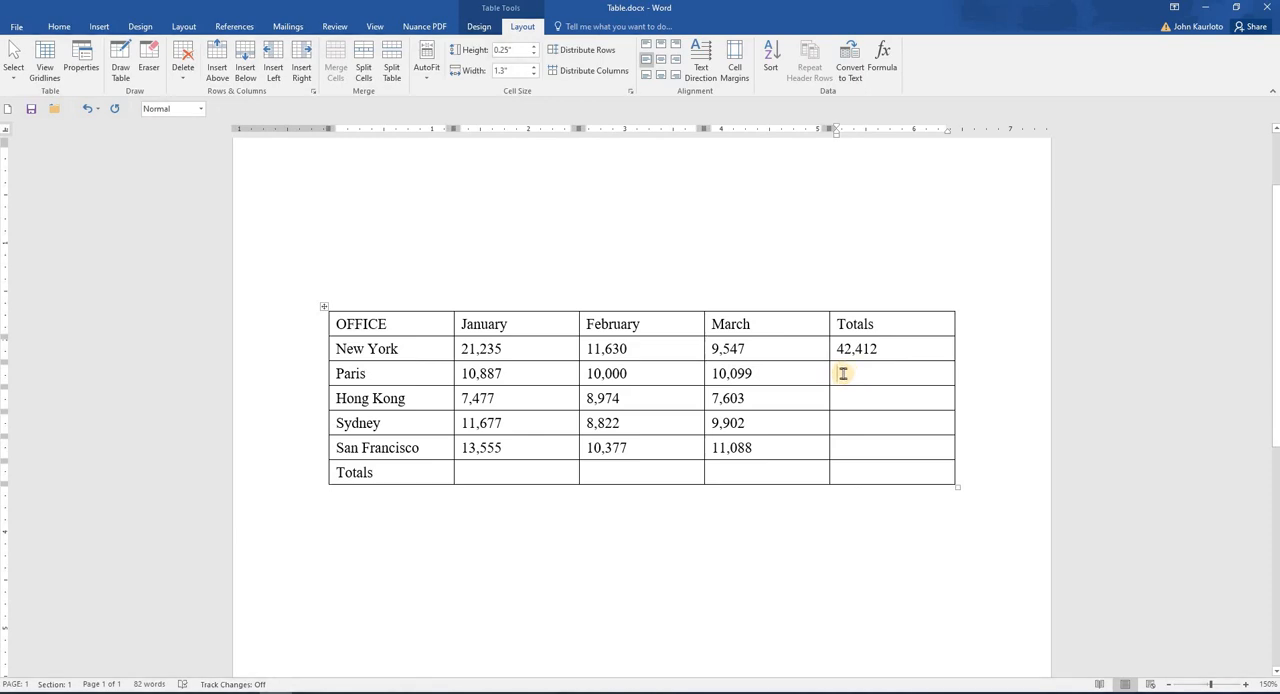
pyautogui.click(882, 57)
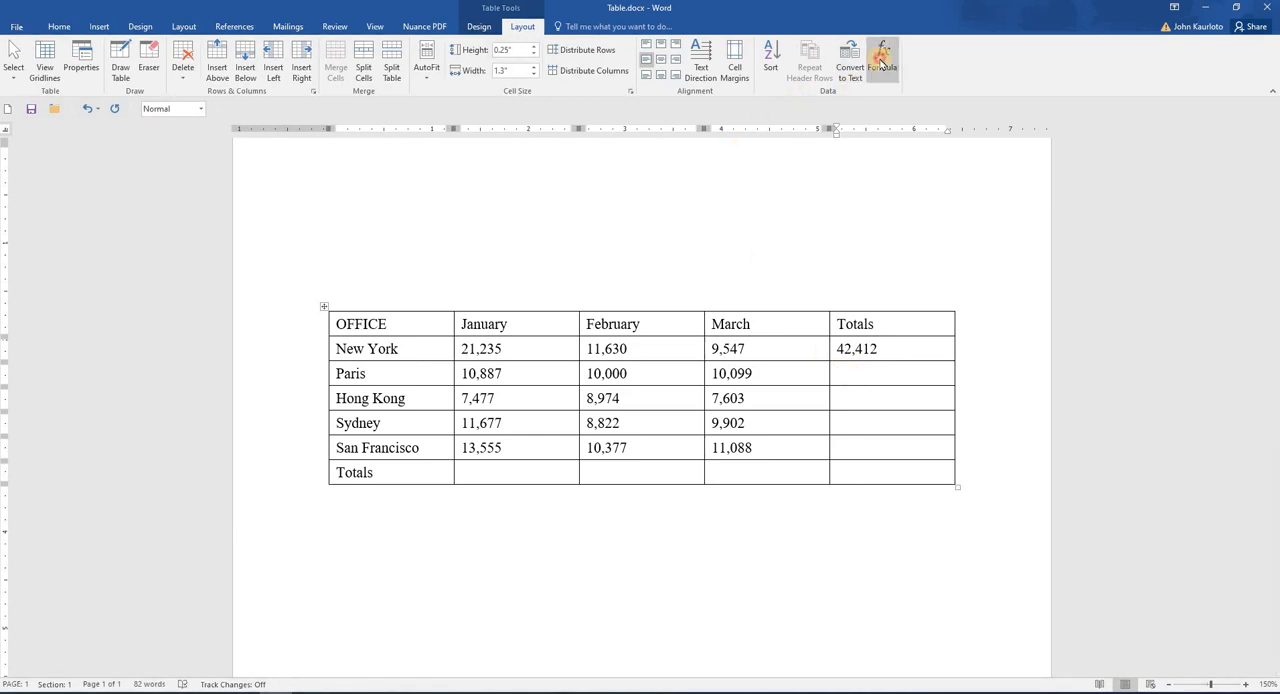
pyautogui.doubleClick(586, 212)
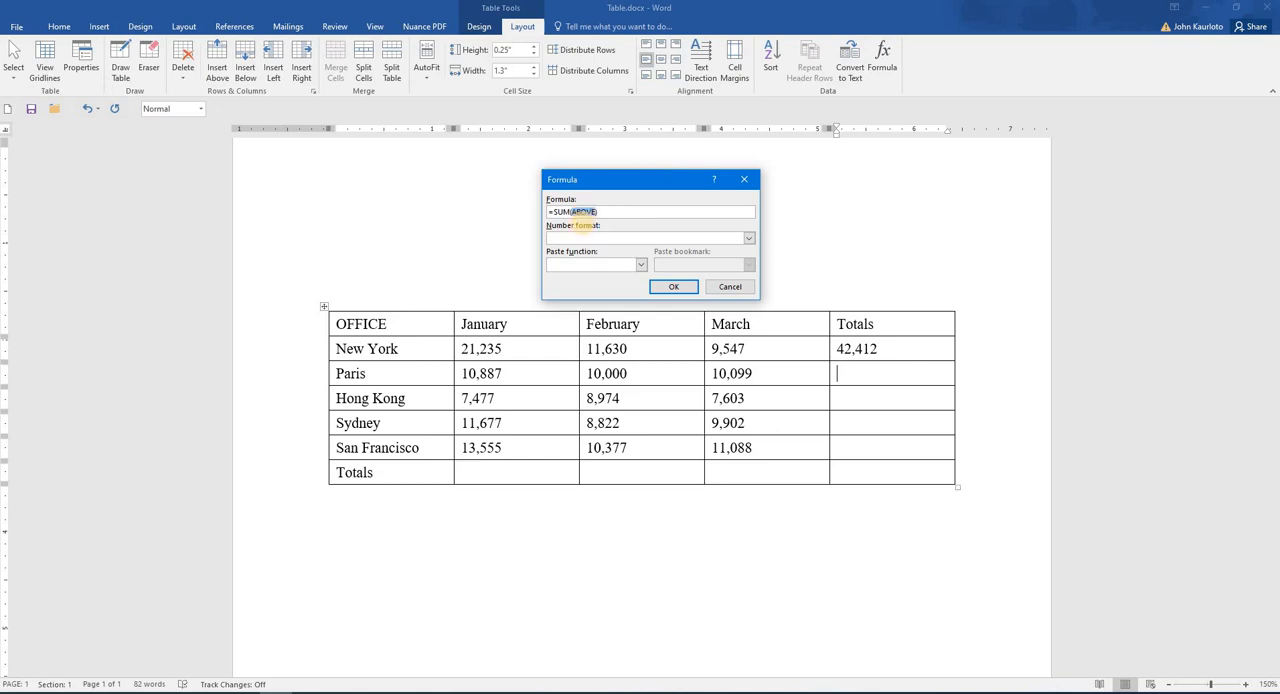
pyautogui.write('LEFT')
pyautogui.click(676, 287)
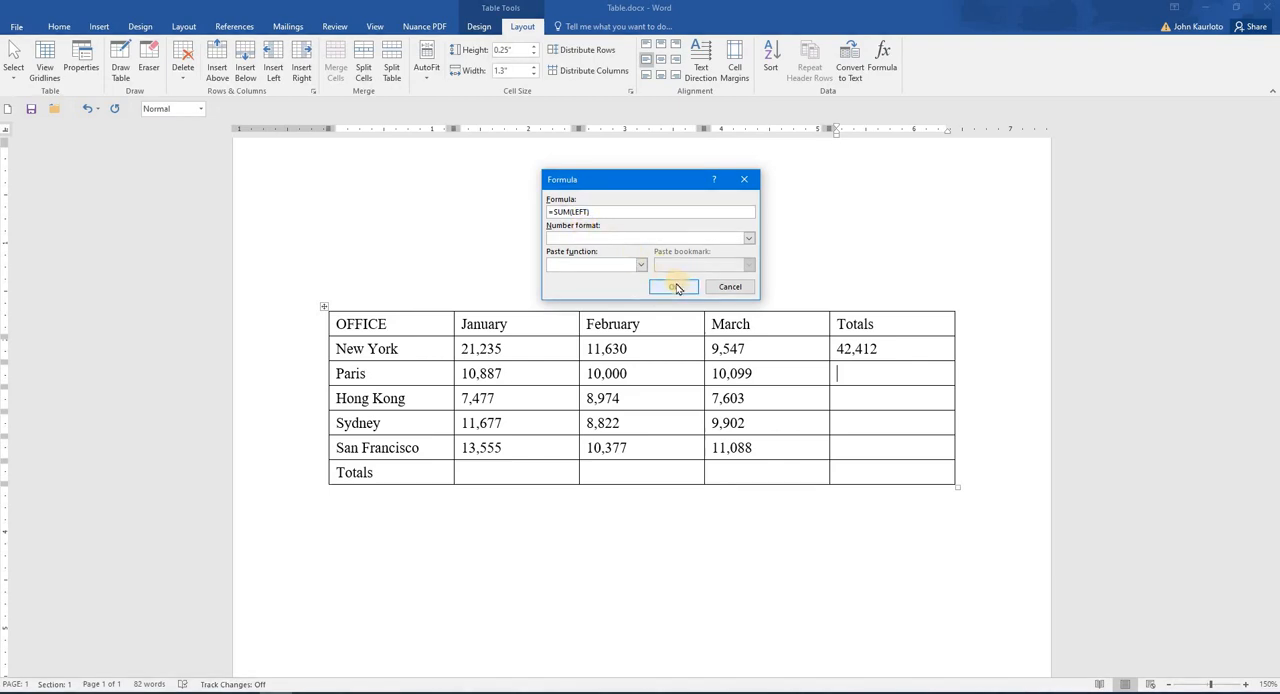
pyautogui.click(728, 287)
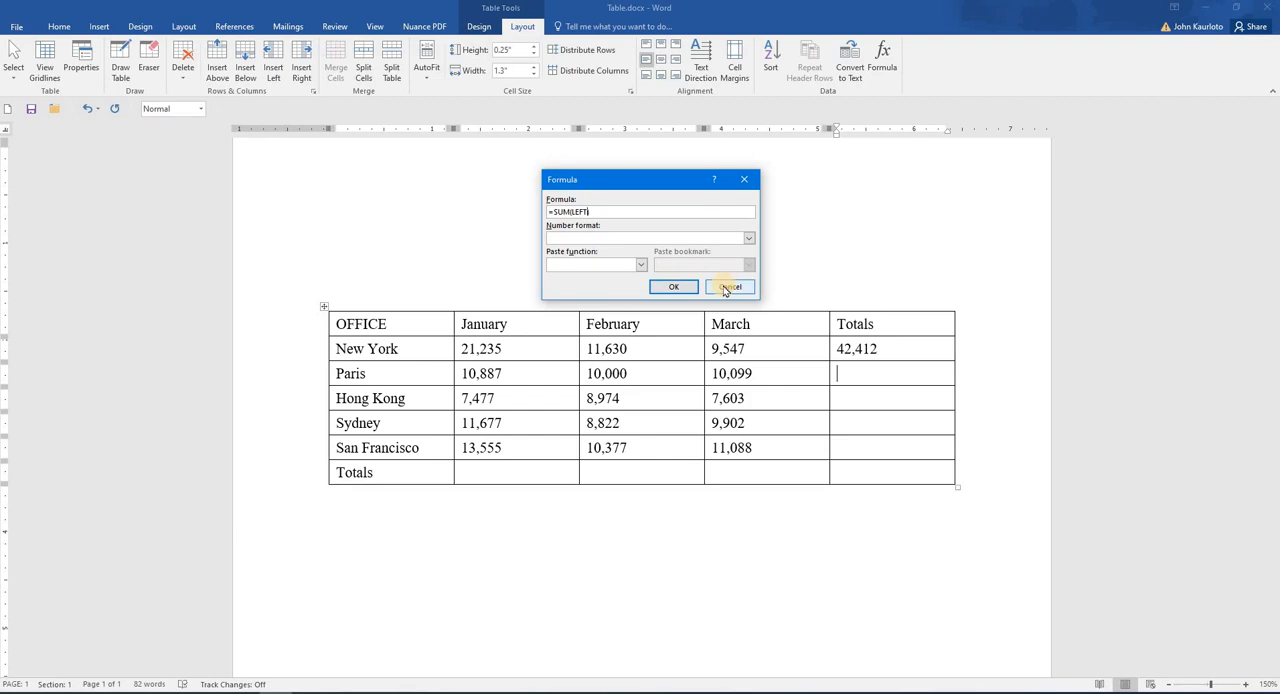
# Step: Copy the New York total's formula into the Totals cells from Paris to San Francisco and update the pasted fields
pyautogui.click(832, 350)
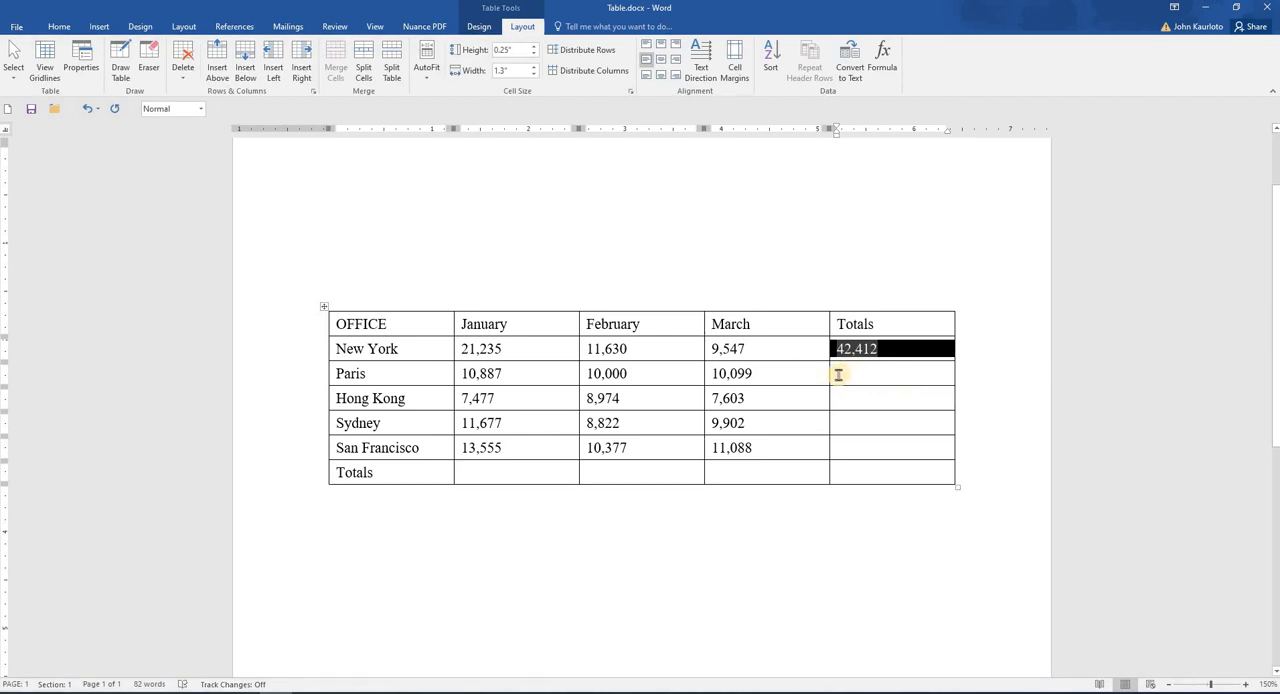
pyautogui.moveTo(837, 373); pyautogui.dragTo(840, 447)
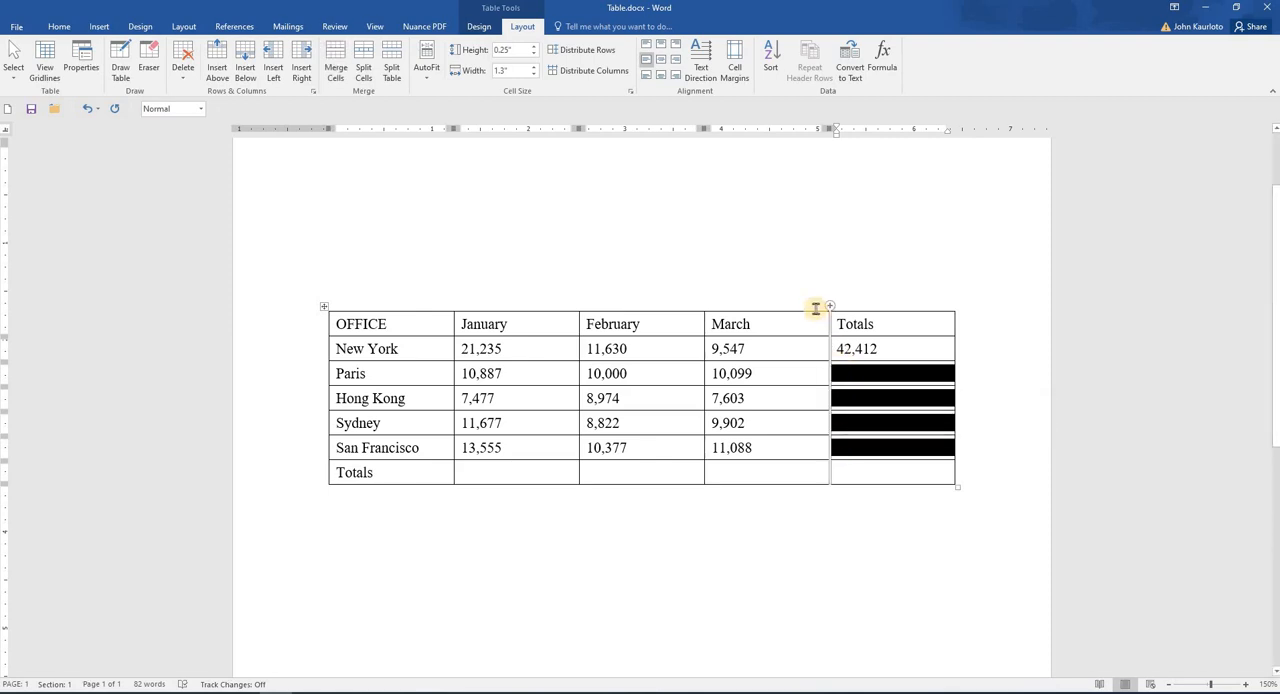
pyautogui.write('42,412 42,412 42,412 42,412')
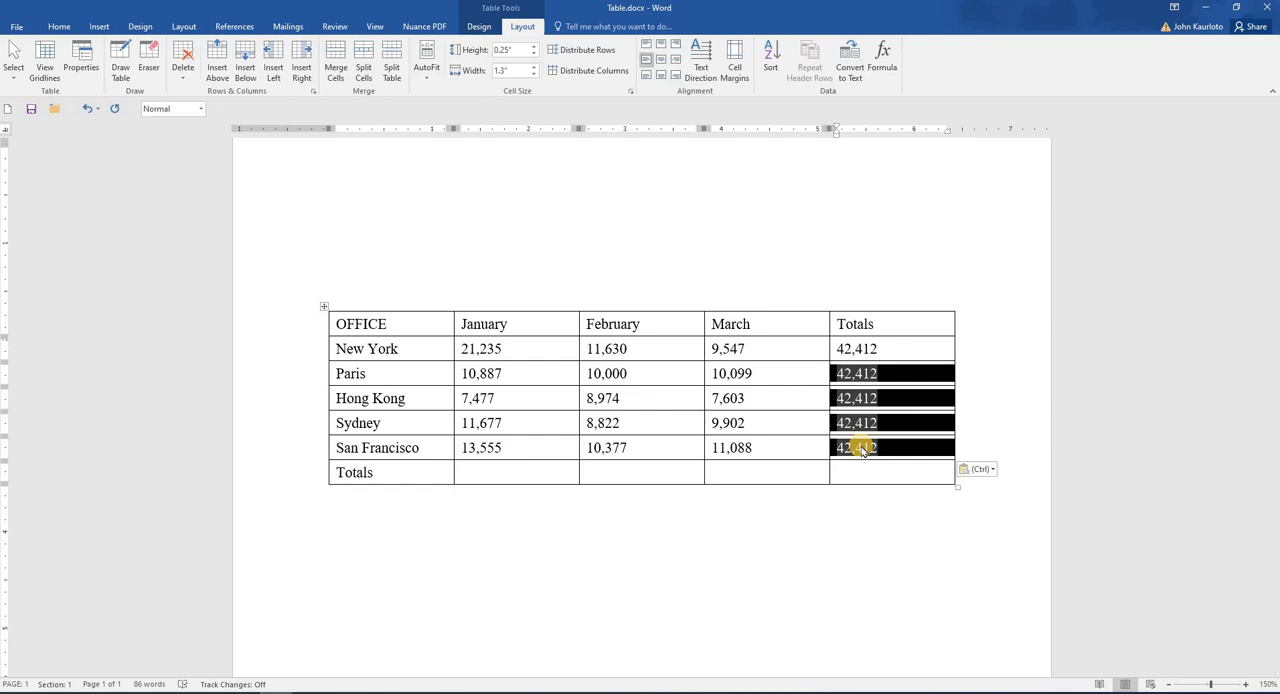
pyautogui.press('F9')
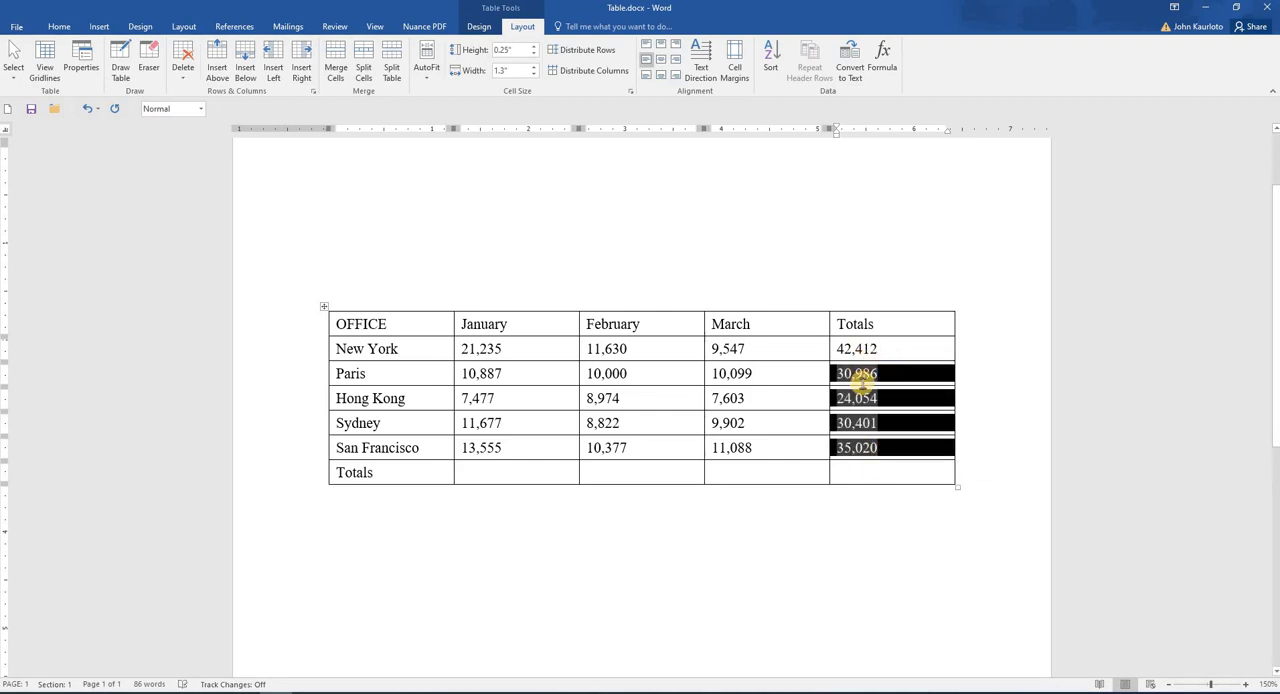
pyautogui.click(888, 415)
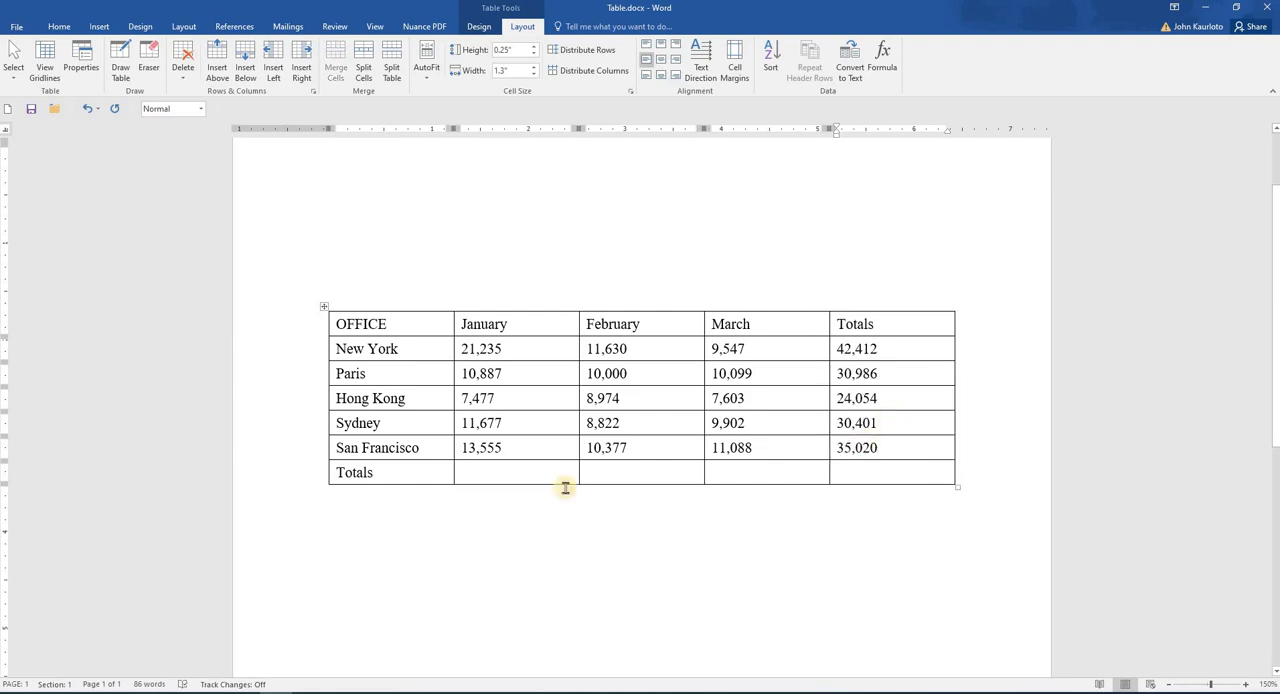
# Step: Insert the formula =SUM(ABOVE) in the January column's cell of the Totals row
pyautogui.click(476, 472)
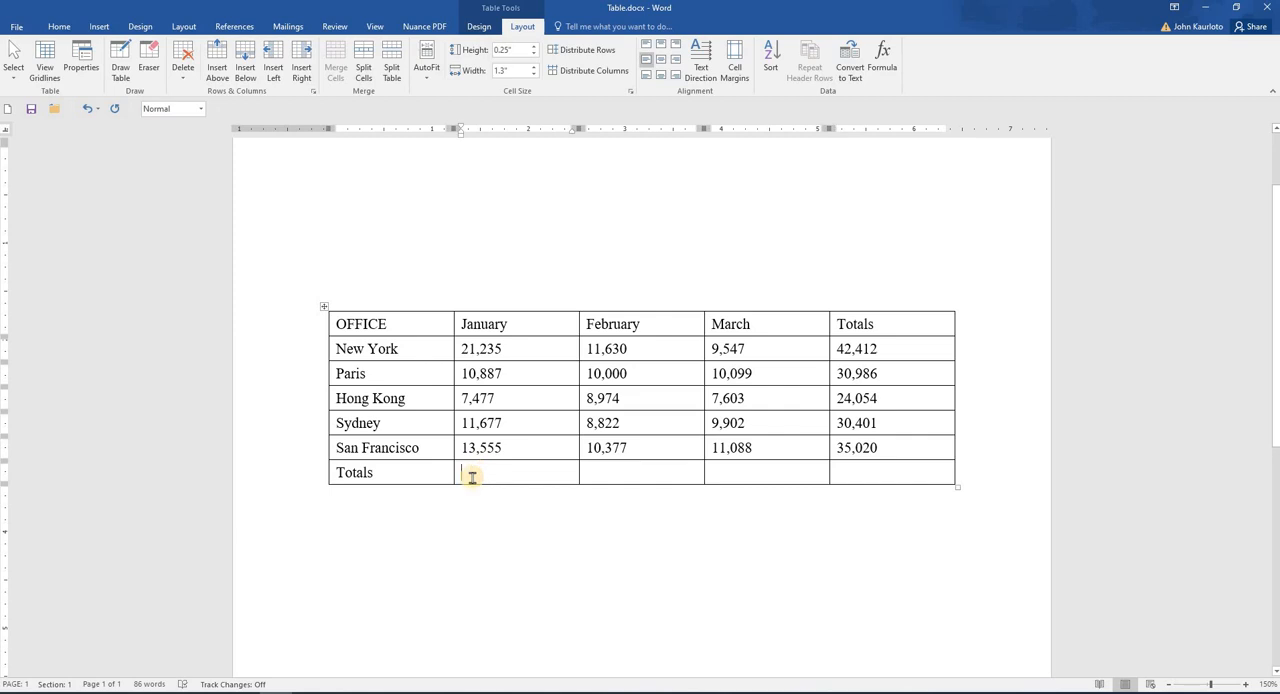
pyautogui.click(882, 60)
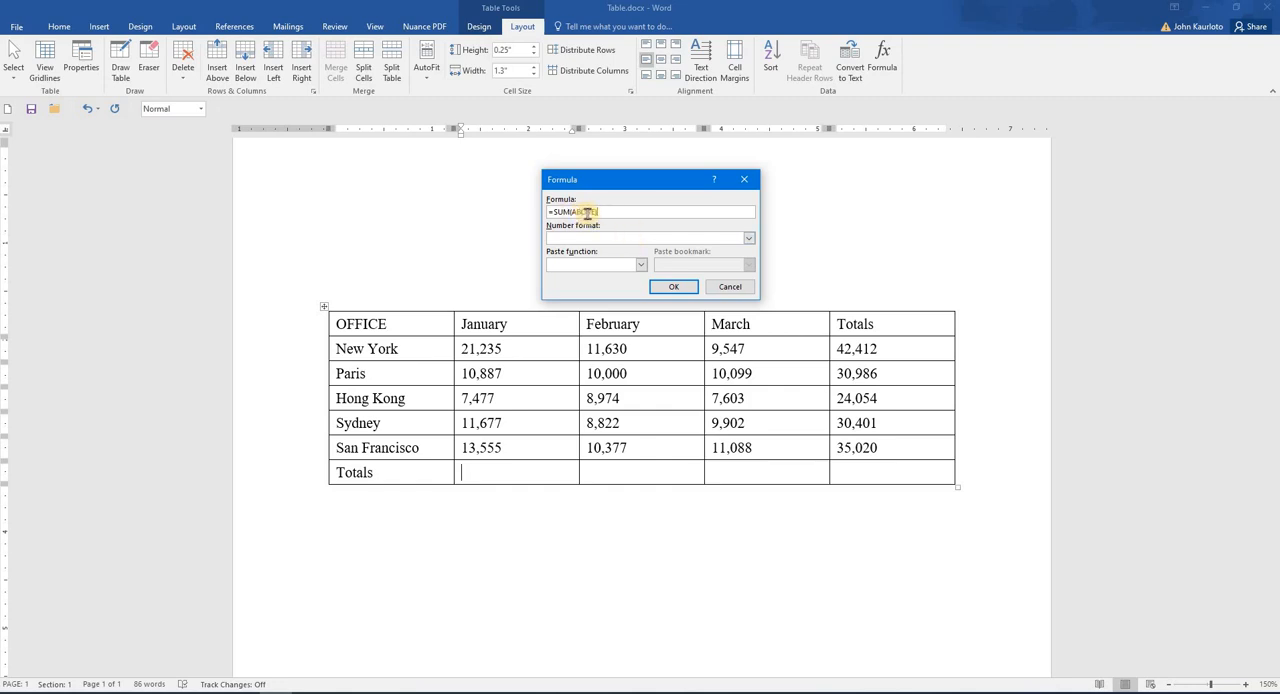
pyautogui.click(641, 266)
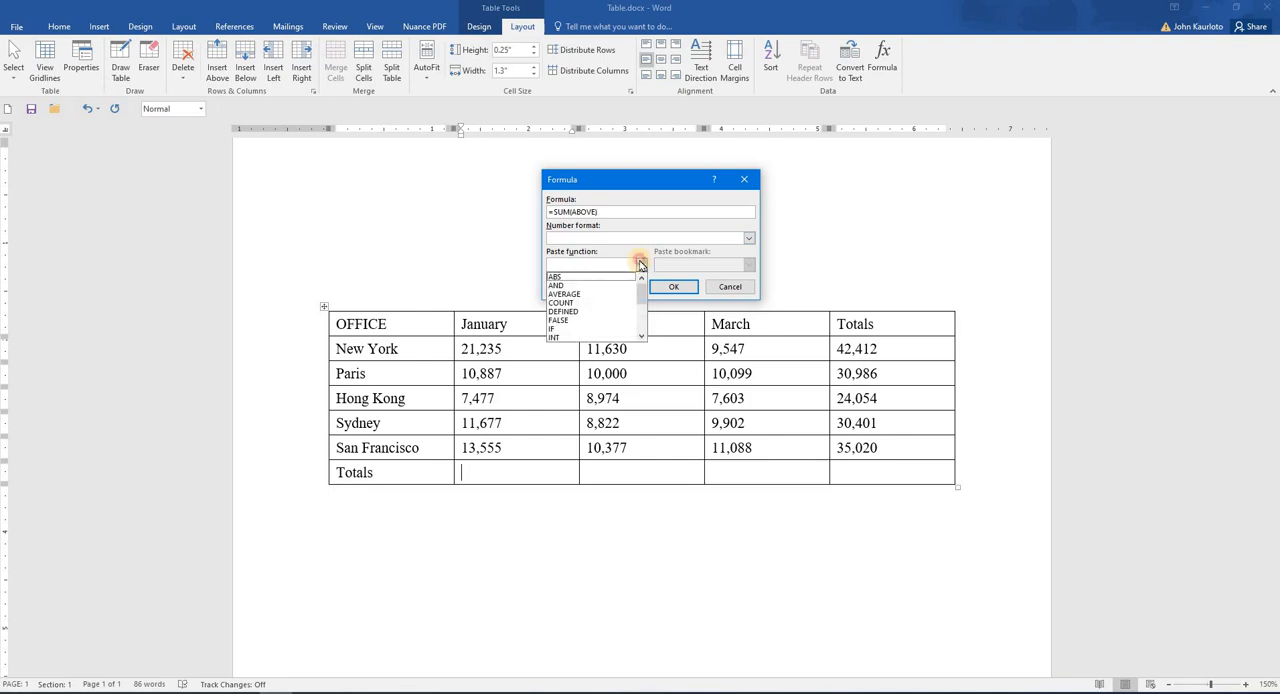
pyautogui.click(641, 266)
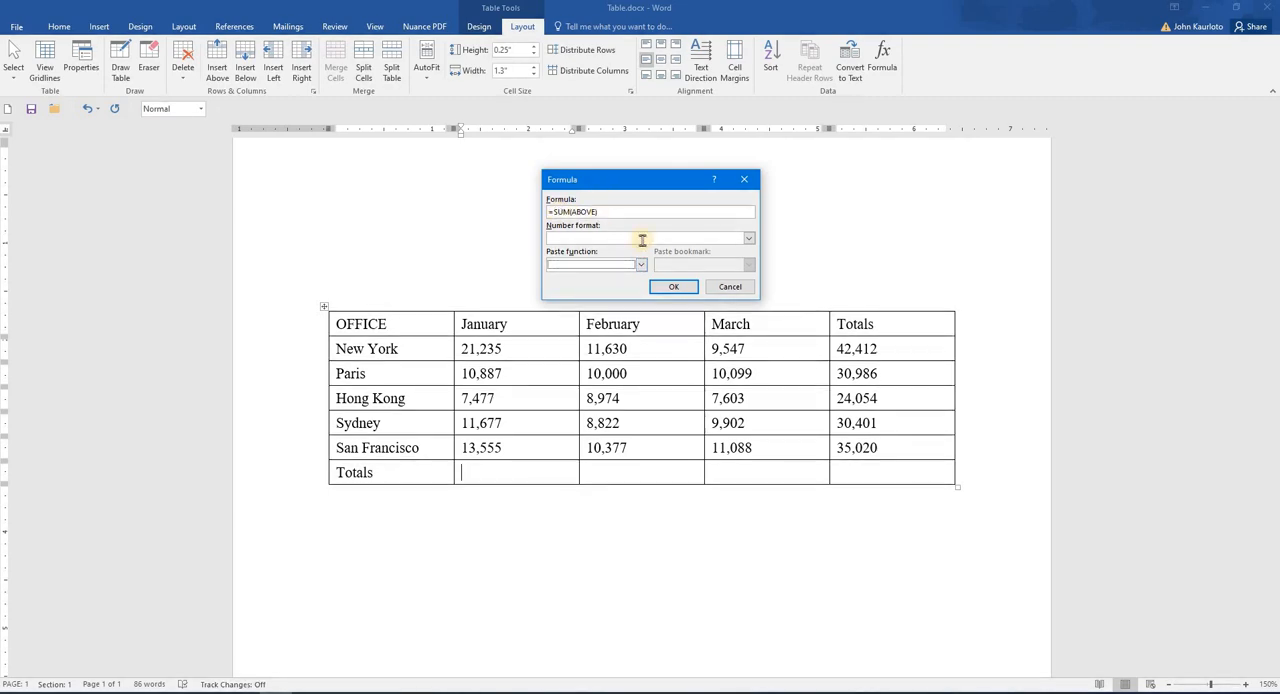
pyautogui.click(676, 289)
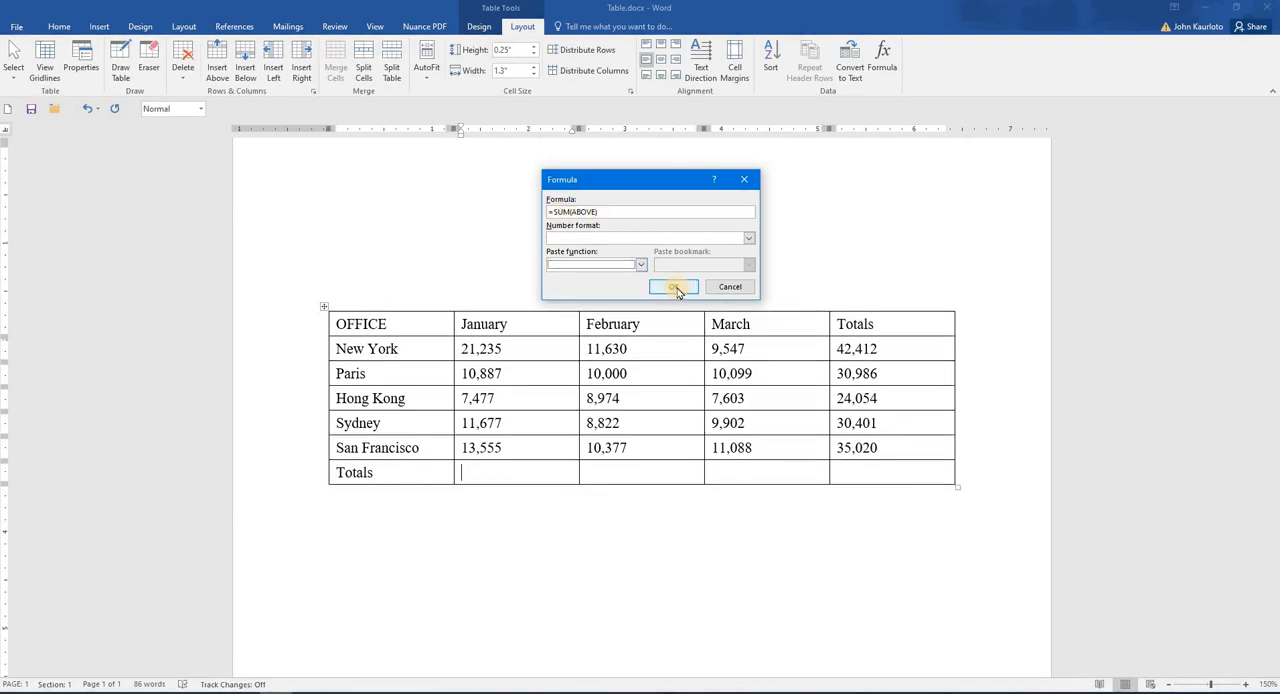
# Step: Copy the January total's formula into the February, March and Totals cells of the Totals row and update the pasted fields
pyautogui.click(456, 476)
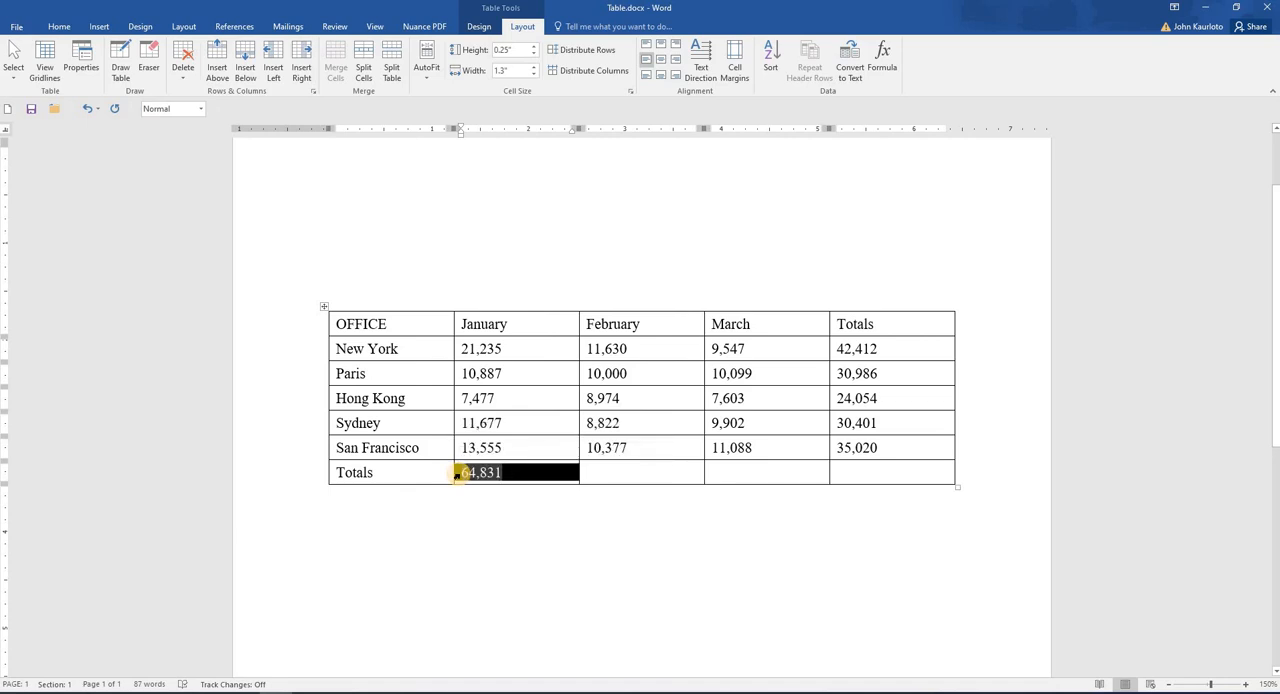
pyautogui.moveTo(683, 468); pyautogui.dragTo(848, 470)
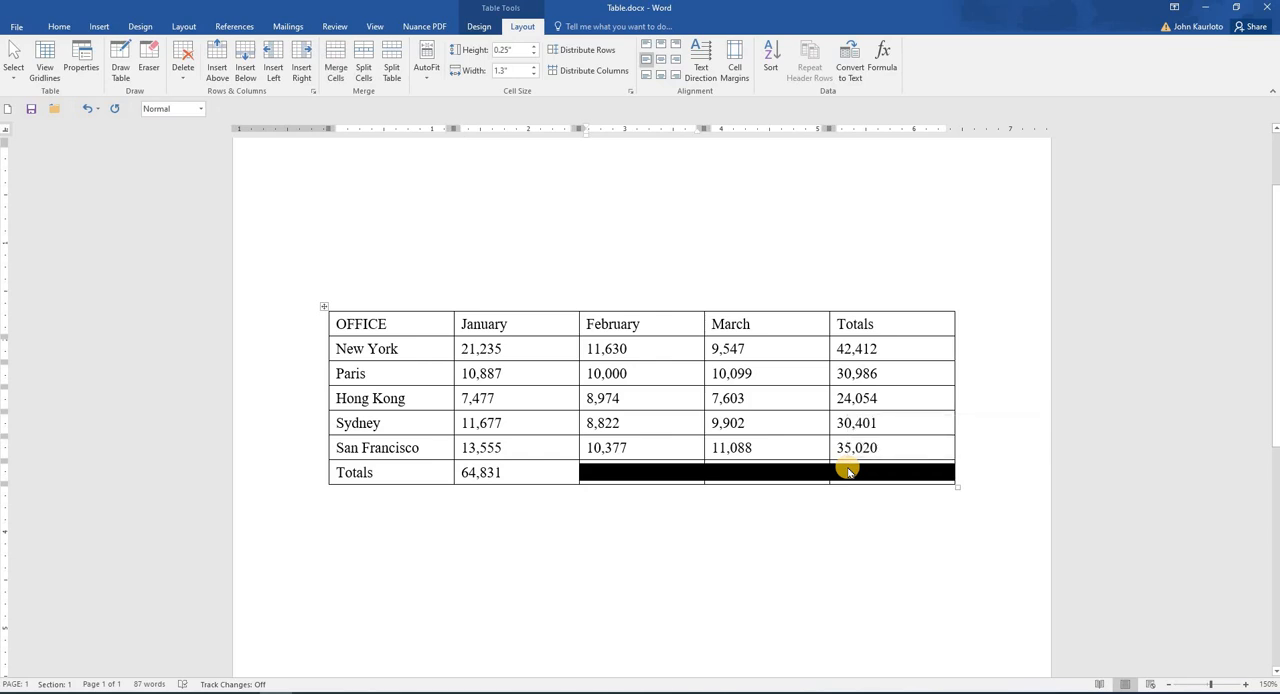
pyautogui.write('64,831\t64,831\t64,831')
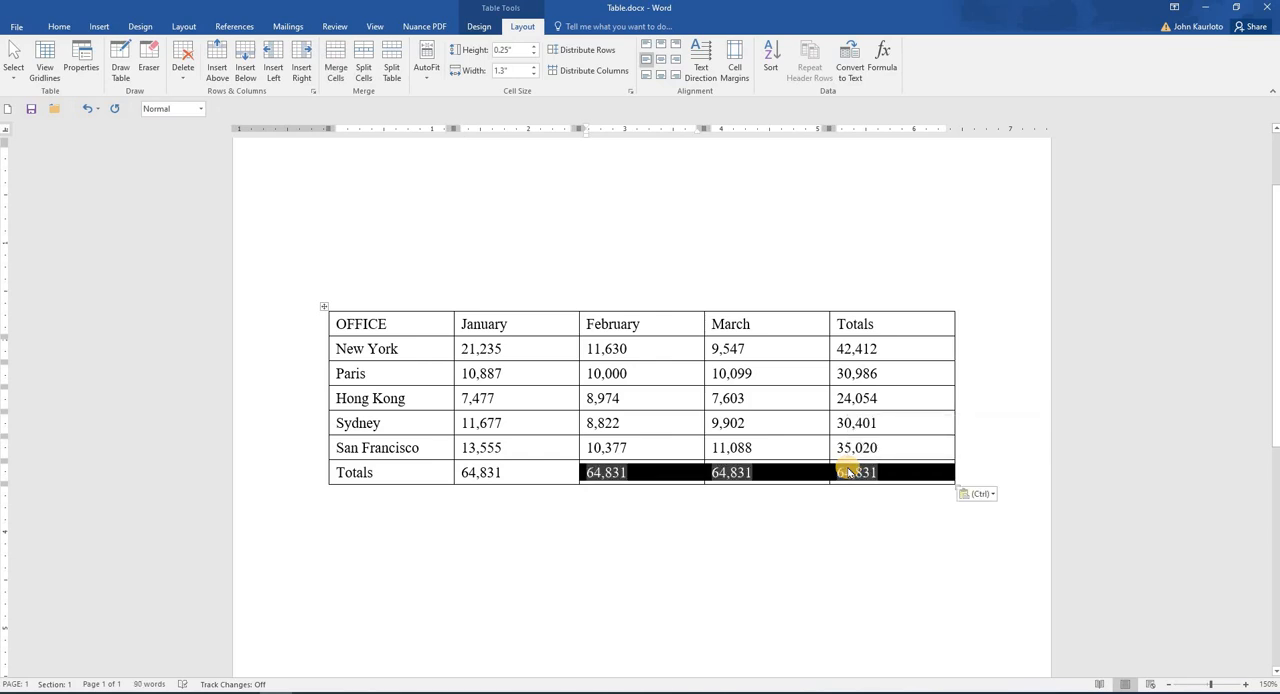
pyautogui.press('F9')
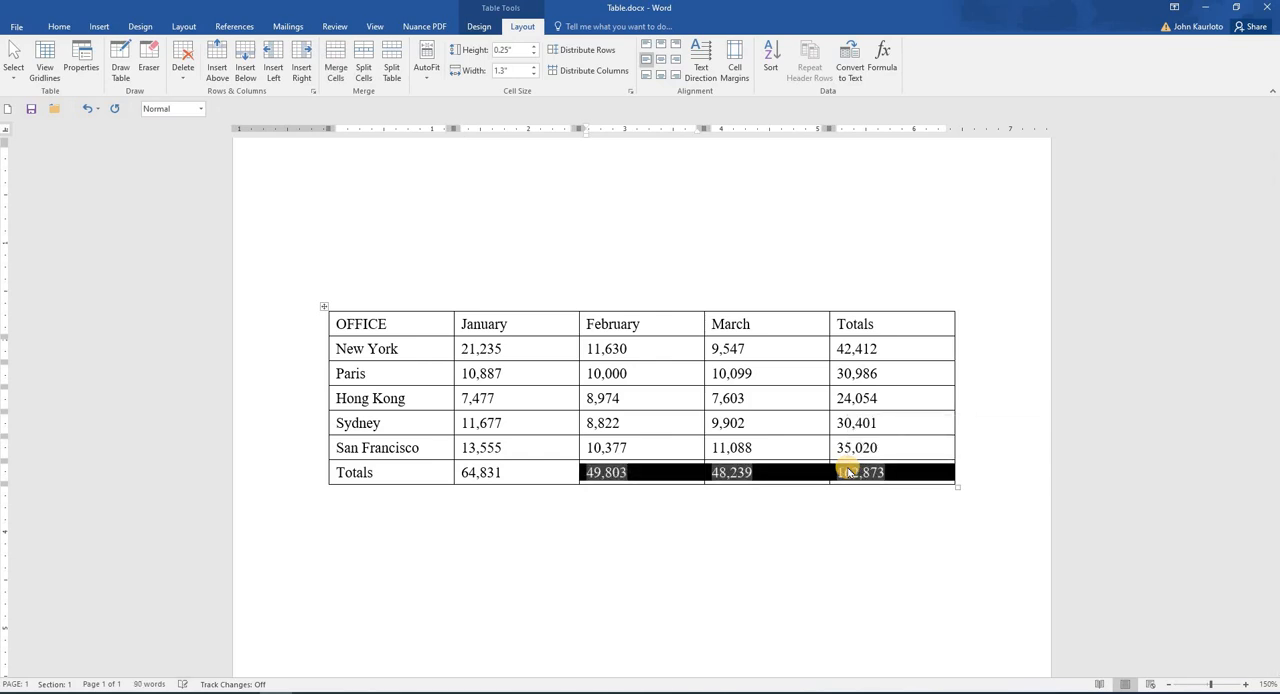
# Step: Change the Paris figure for February to 1,000
pyautogui.click(652, 375)
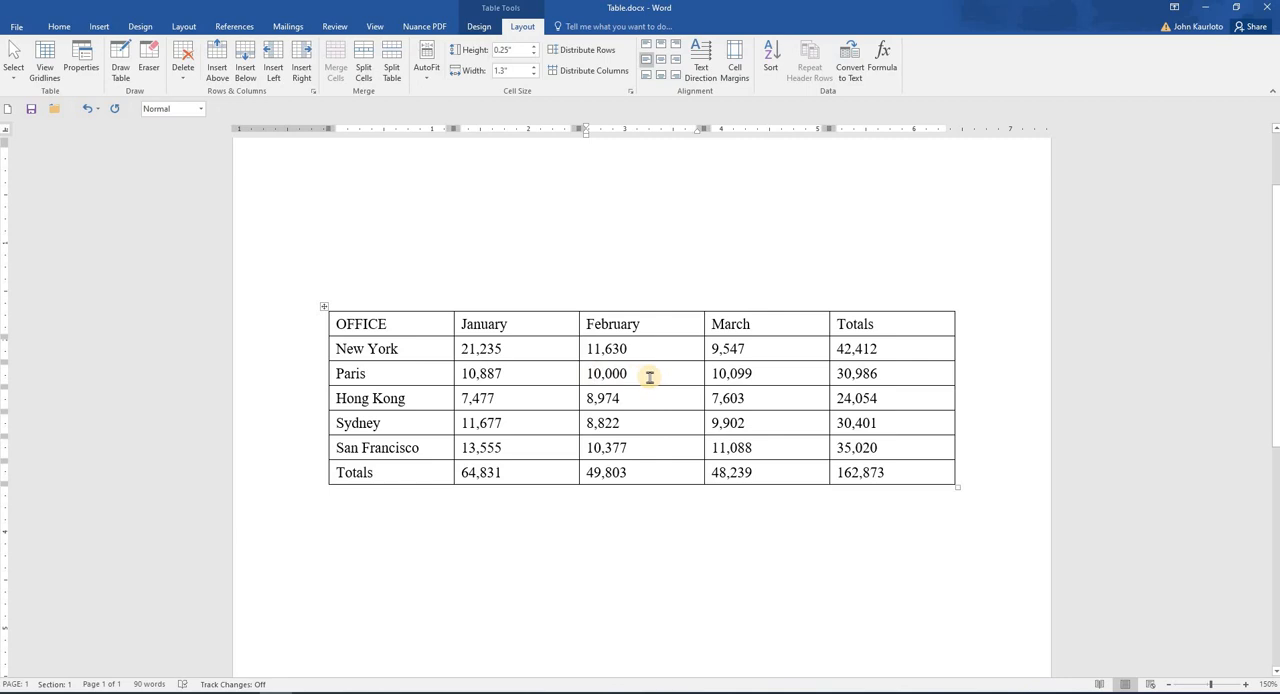
pyautogui.press('Delete')
pyautogui.click(652, 375)
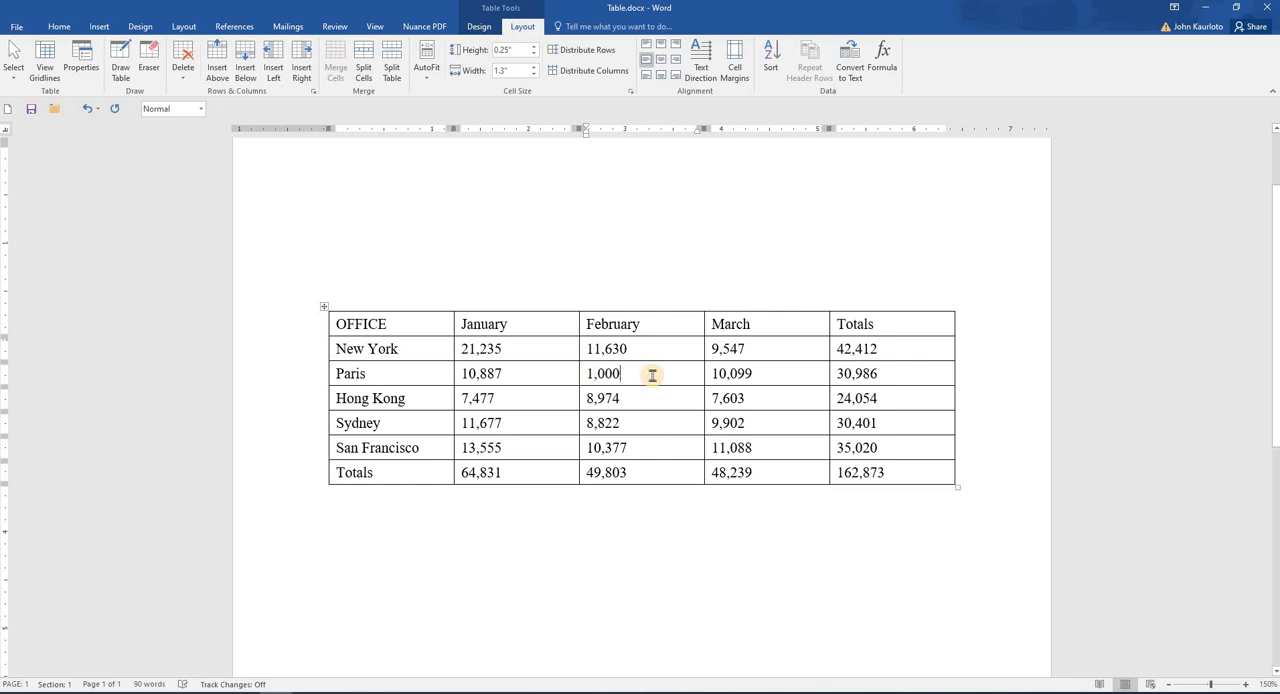
# Step: Select the whole table and update all its formula fields so the totals are recalculated
pyautogui.click(584, 476)
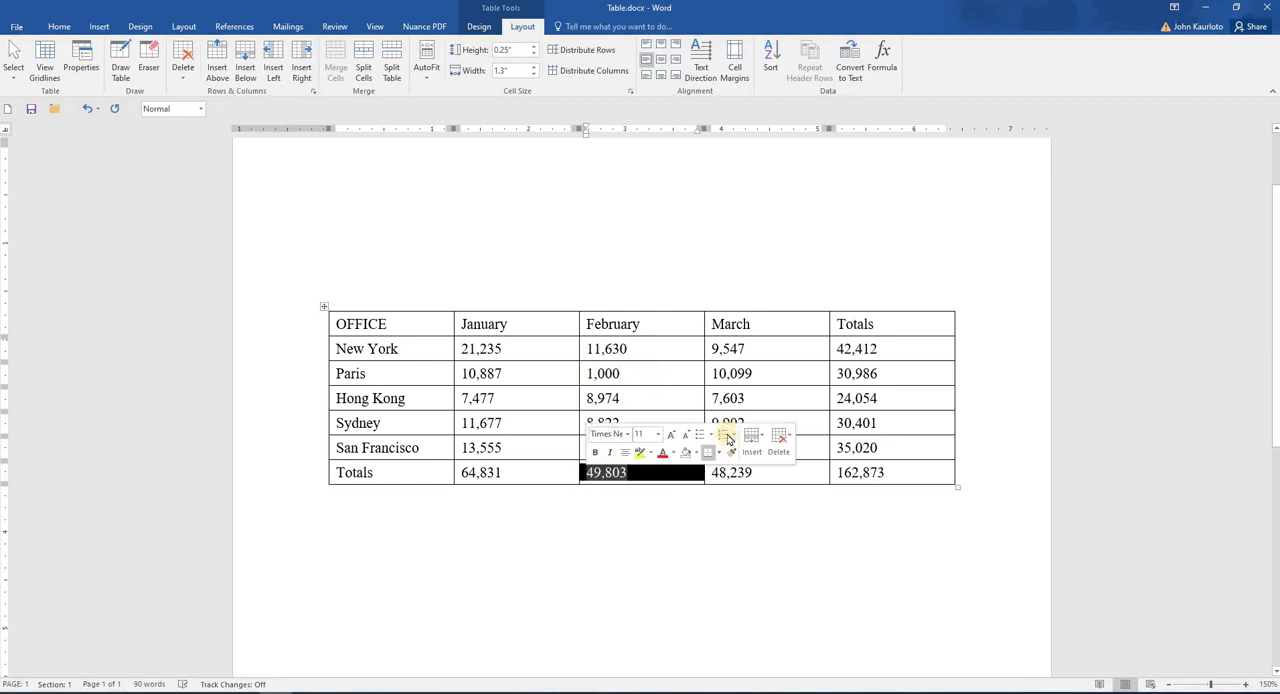
pyautogui.click(834, 377)
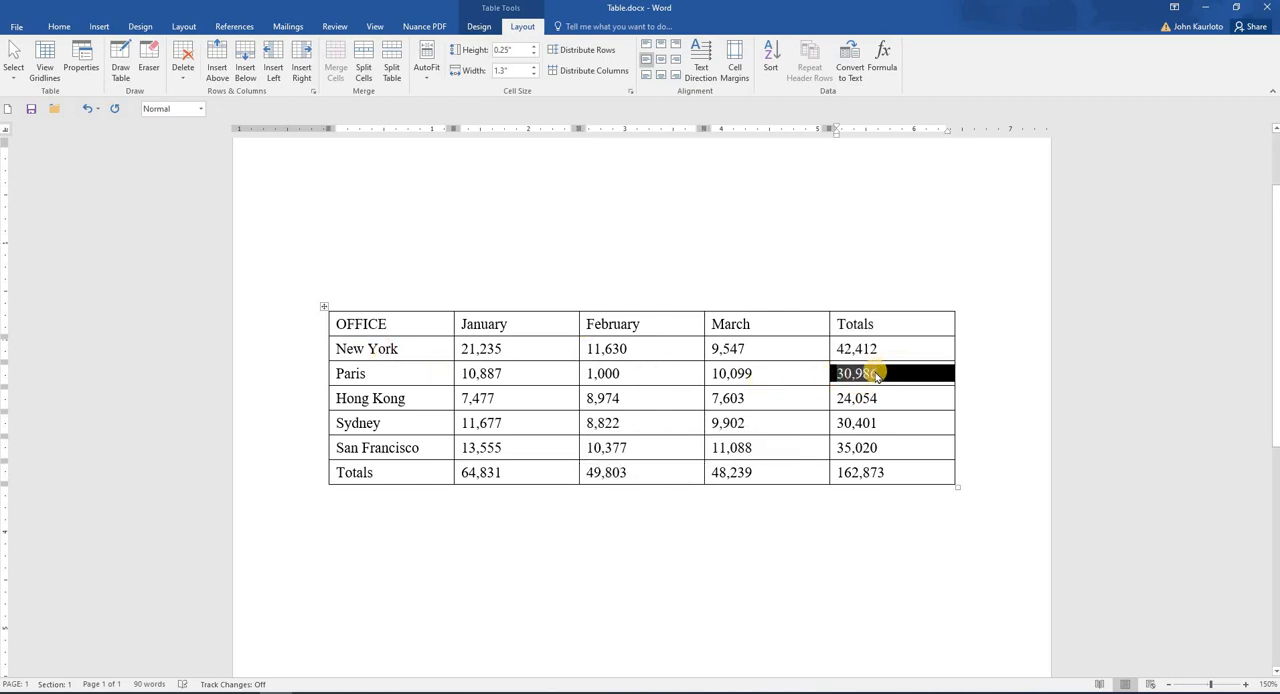
pyautogui.click(323, 306)
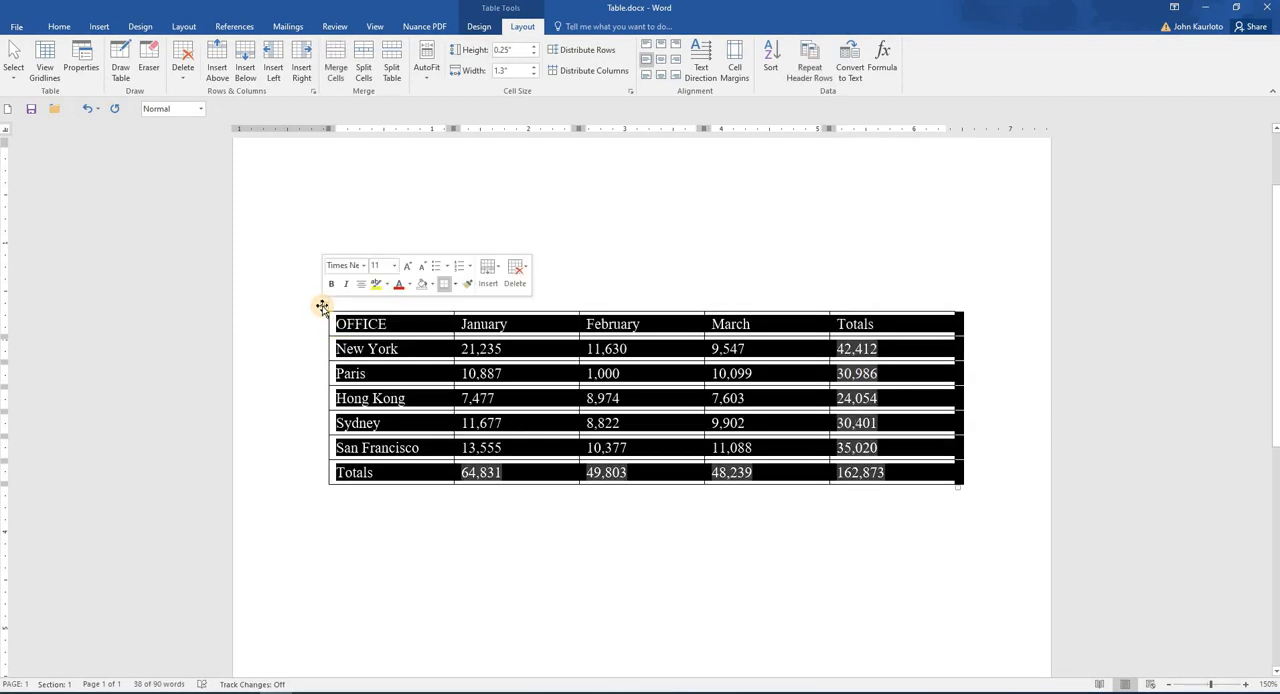
pyautogui.press('F9')
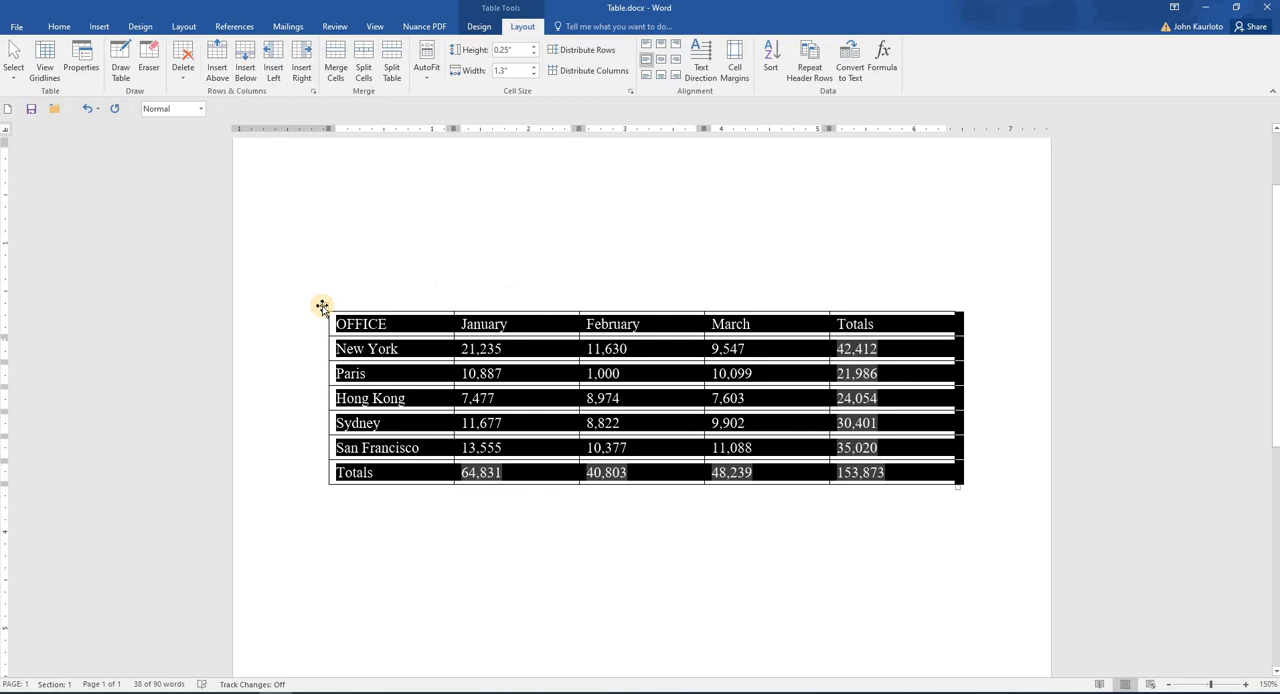
pyautogui.click(539, 326)
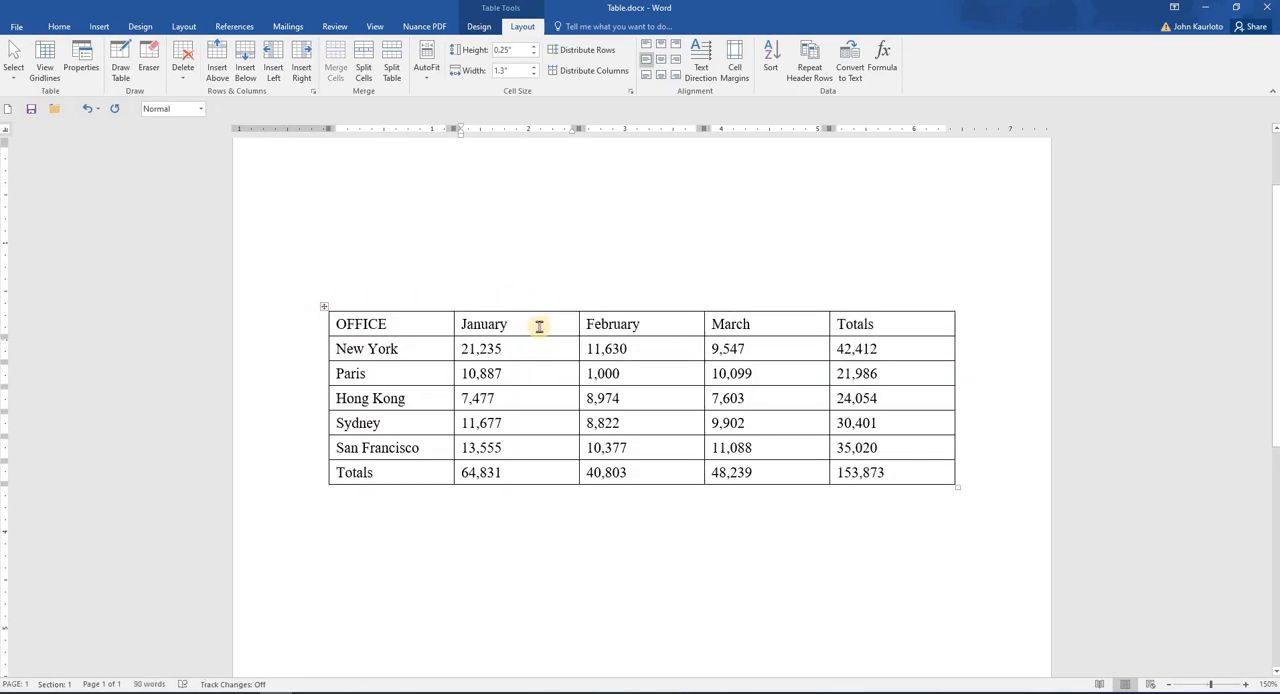
# Step: Insert the formula =AVERAGE(ABOVE) in the January cell of the lower table's Average row
pyautogui.scroll(-6, 539, 326)
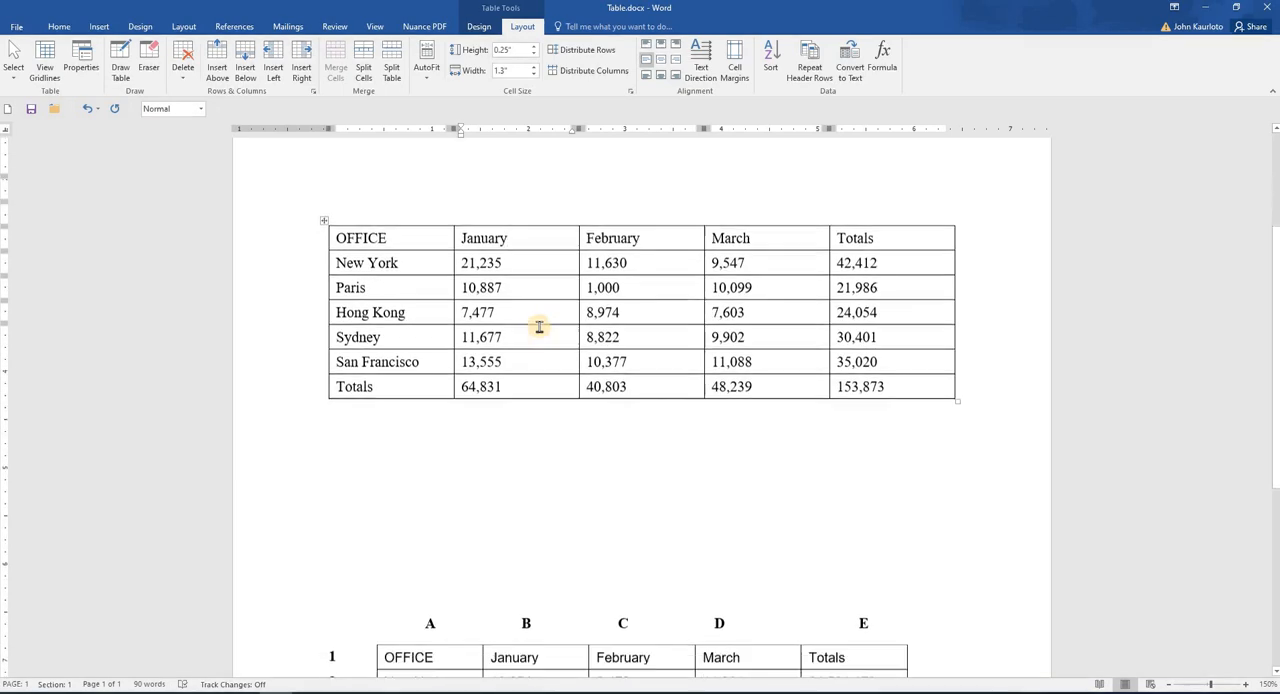
pyautogui.scroll(-1, 539, 326)
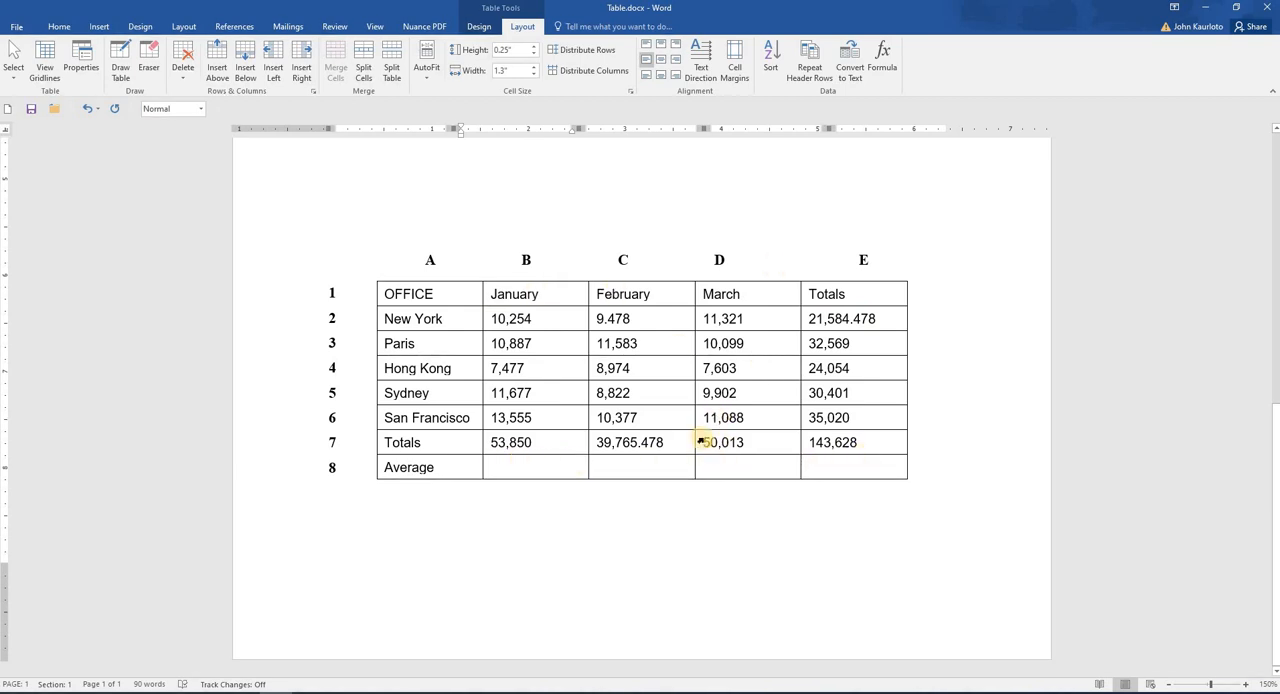
pyautogui.click(501, 467)
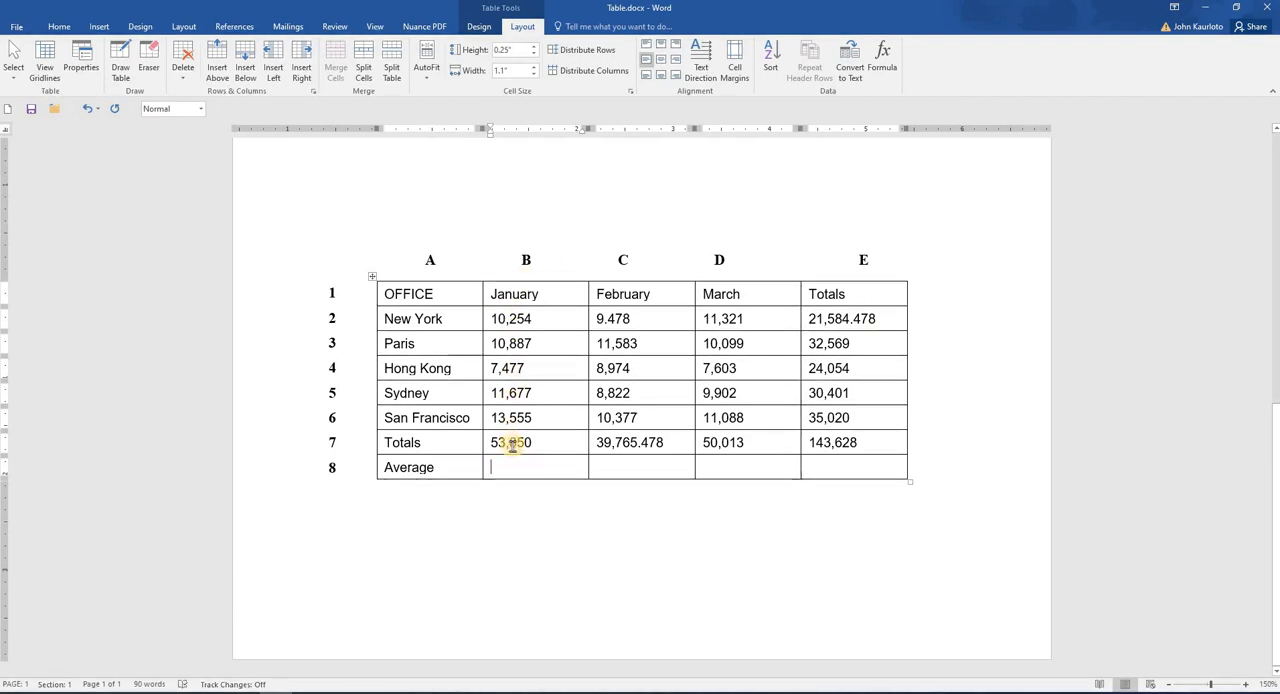
pyautogui.click(886, 62)
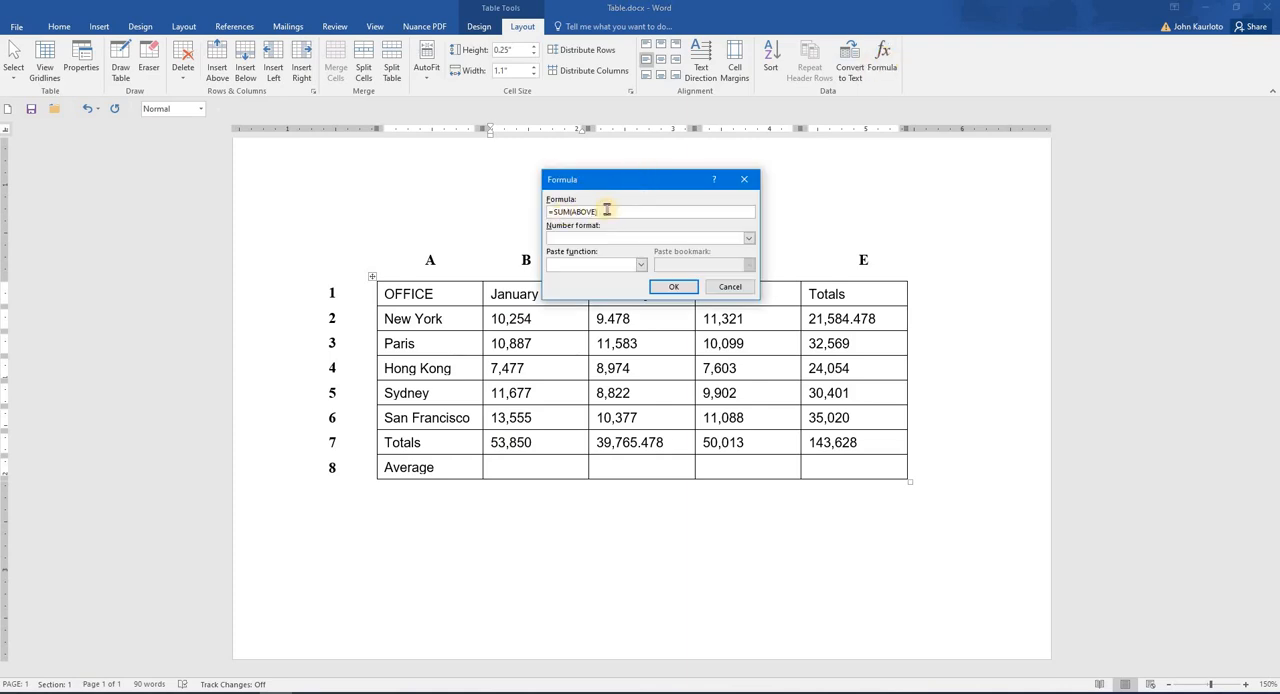
pyautogui.moveTo(607, 211); pyautogui.dragTo(553, 211)
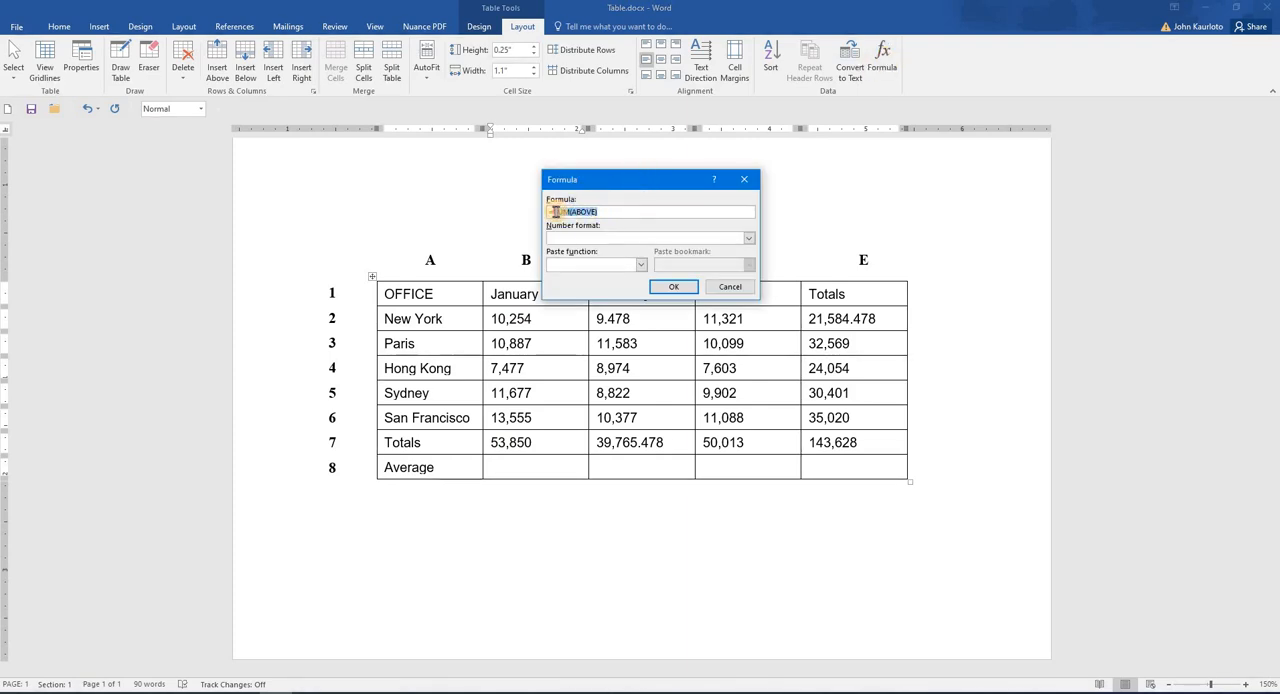
pyautogui.press('BackSpace')
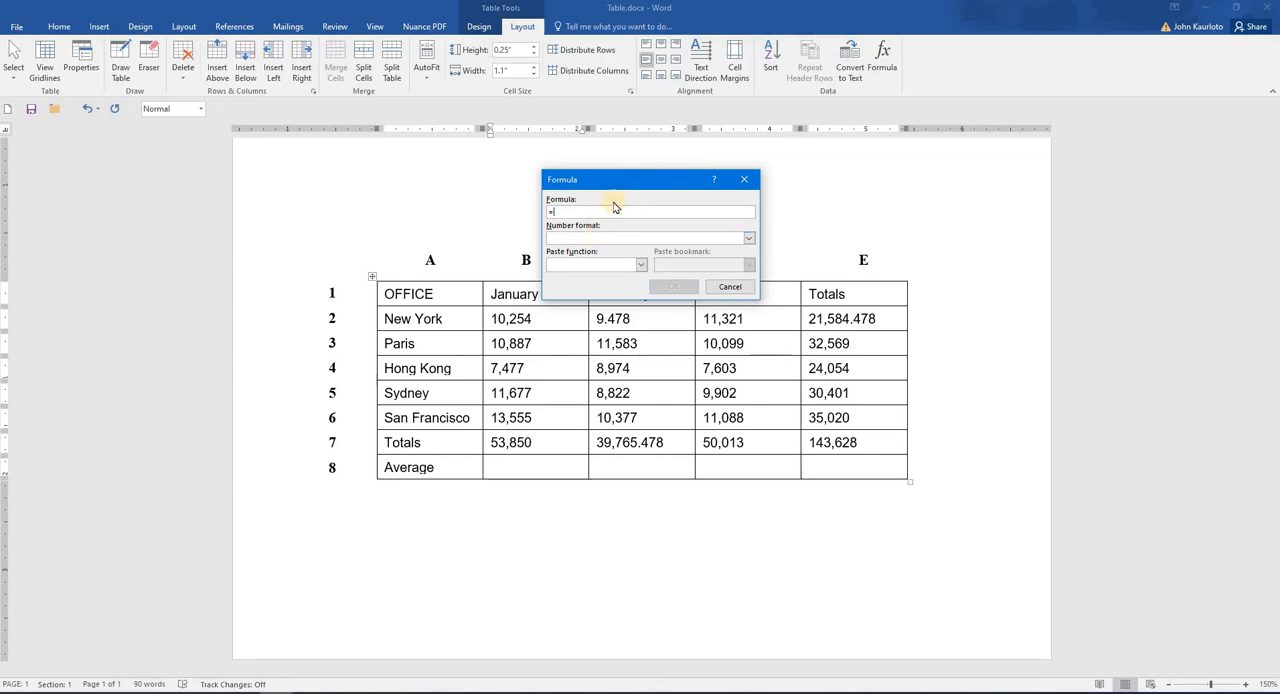
pyautogui.click(641, 264)
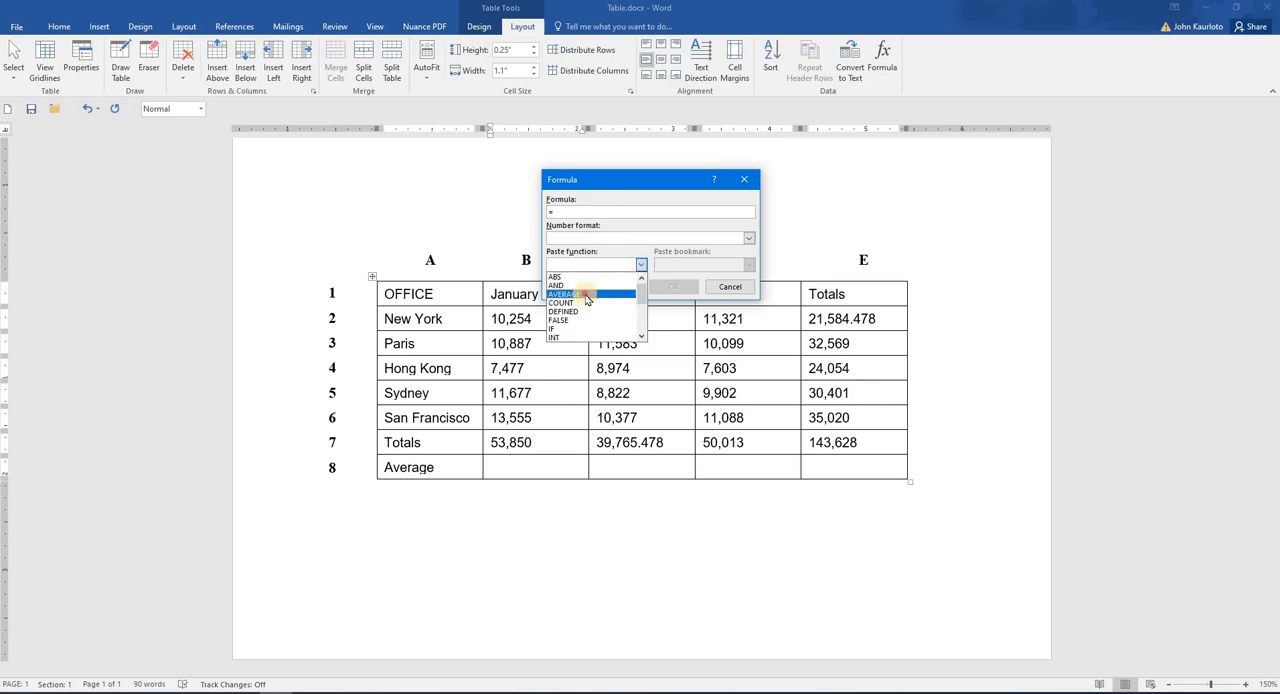
pyautogui.click(585, 294)
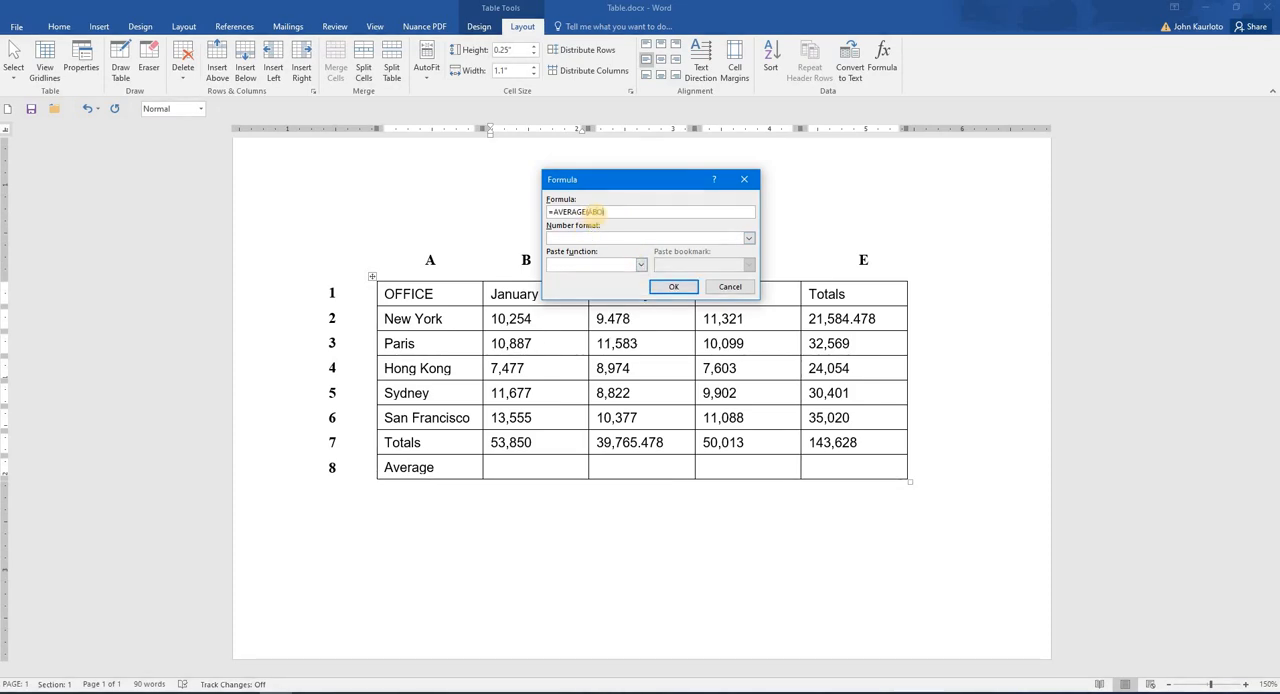
pyautogui.write('ABOVE')
pyautogui.click(670, 287)
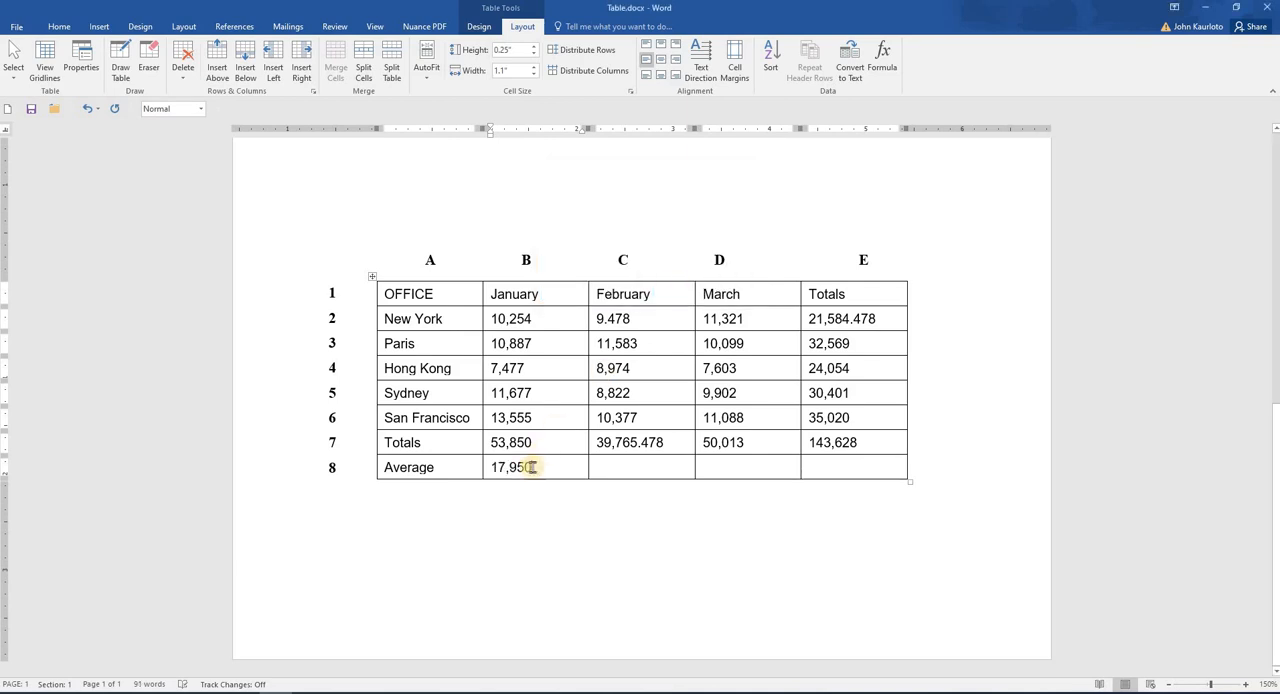
# Step: Examine the lower table's January cells and how the column letters and row numbers identify each cell
pyautogui.click(486, 444)
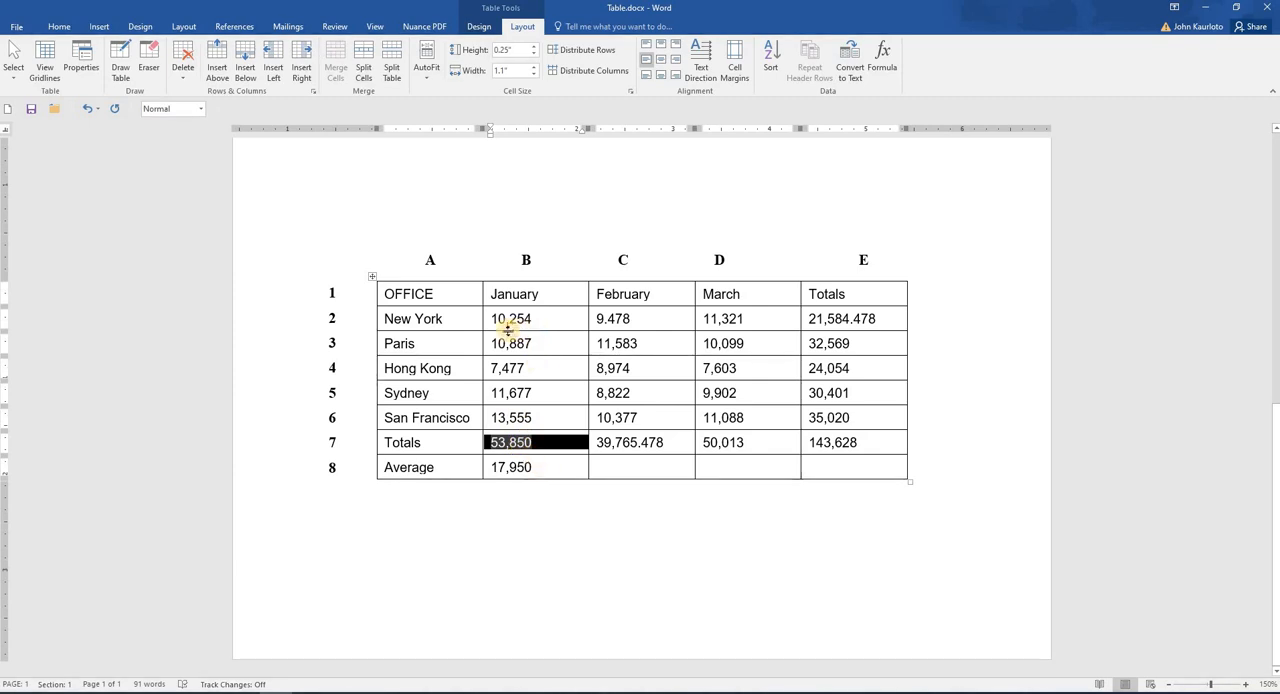
pyautogui.moveTo(488, 323); pyautogui.dragTo(497, 423)
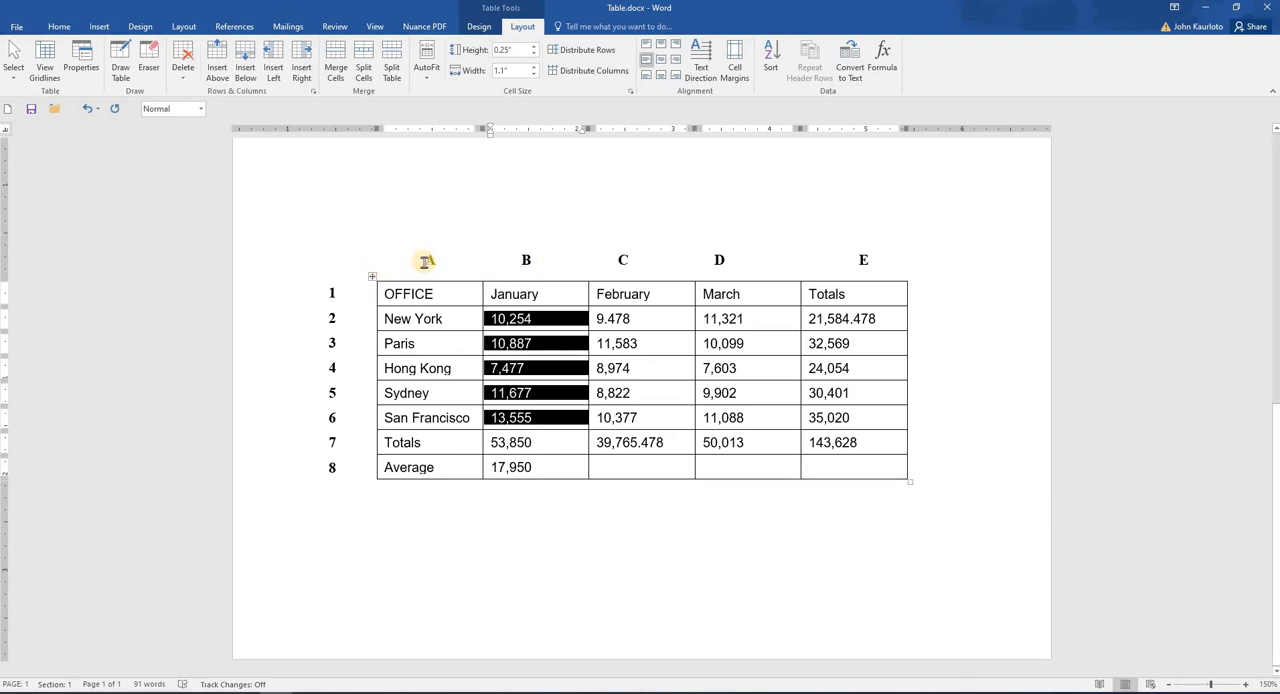
pyautogui.moveTo(425, 261); pyautogui.dragTo(418, 362)
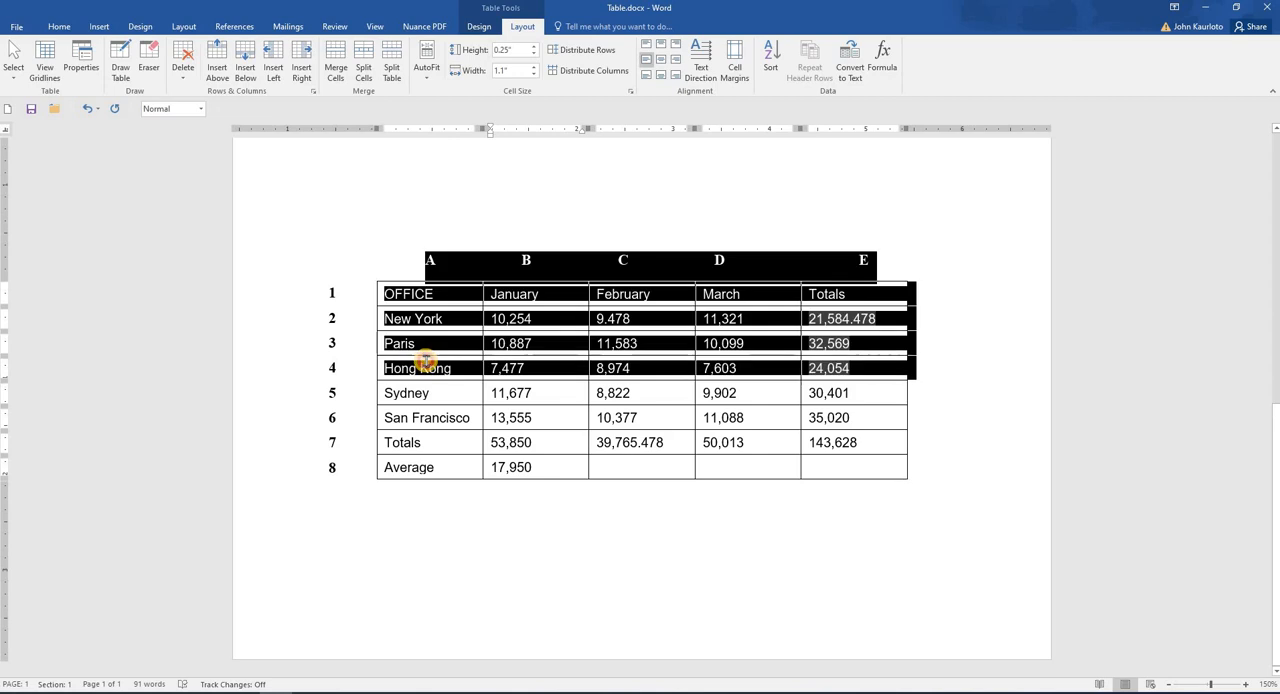
pyautogui.click(445, 219)
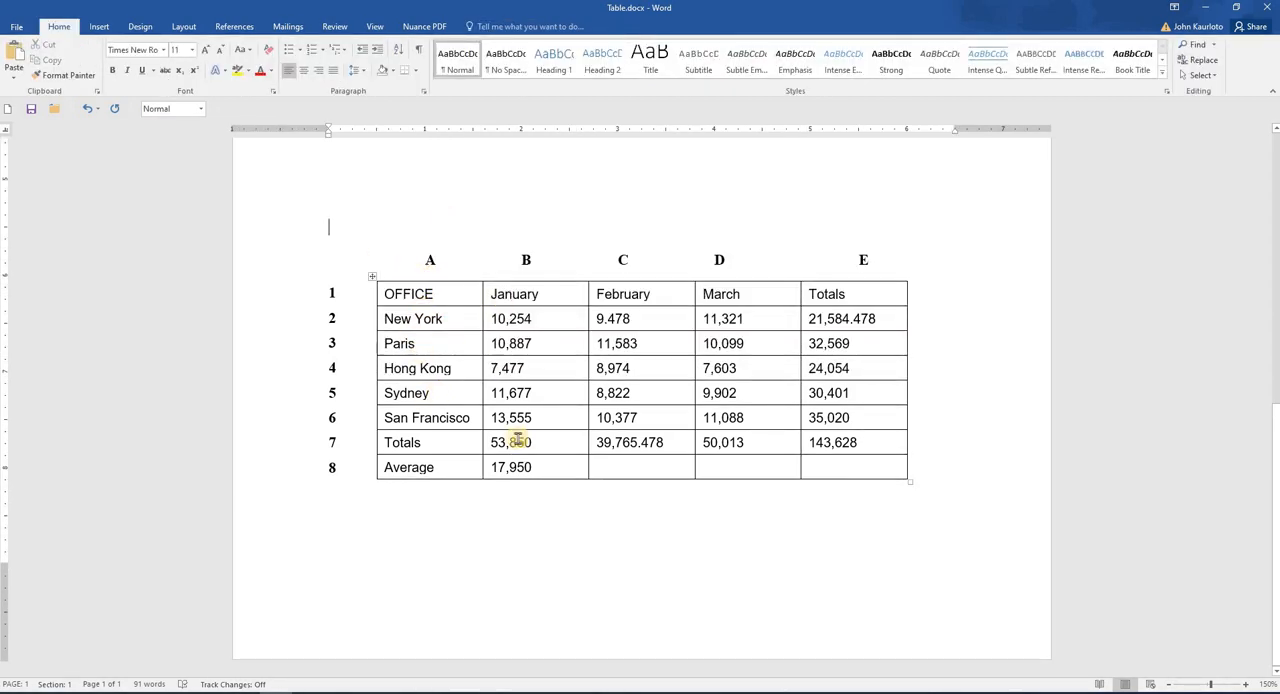
pyautogui.moveTo(501, 292); pyautogui.dragTo(515, 468)
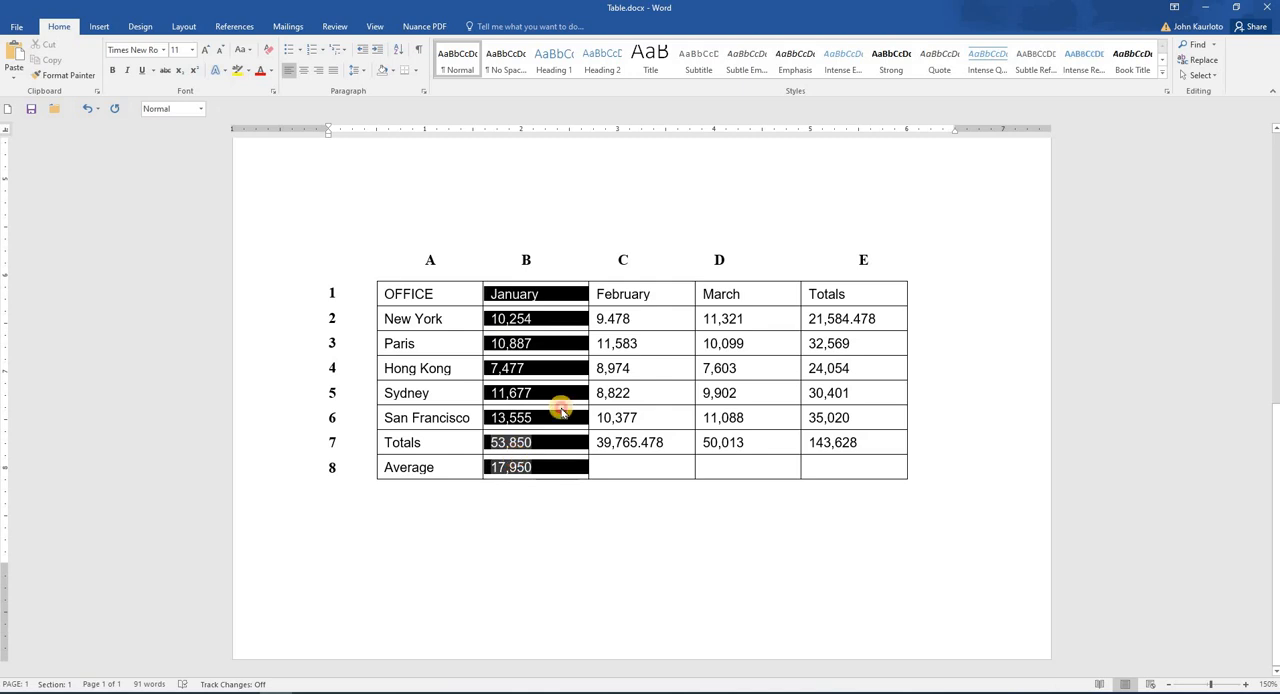
pyautogui.click(363, 297)
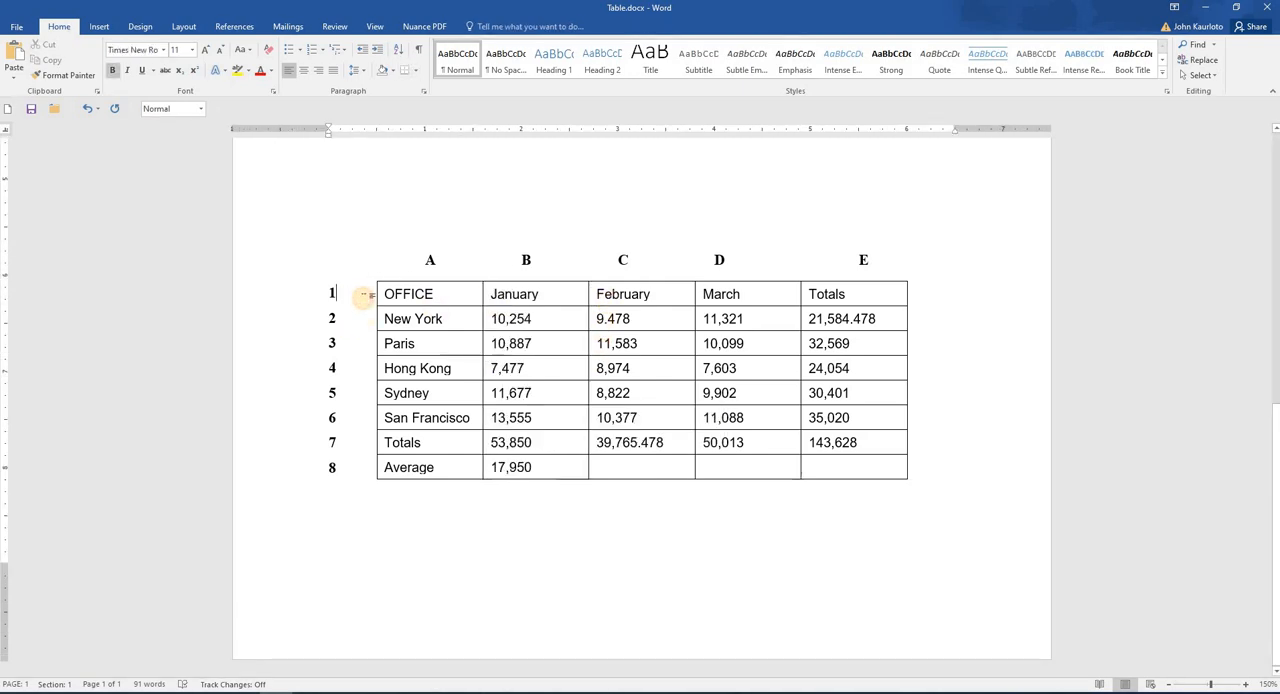
pyautogui.click(362, 292)
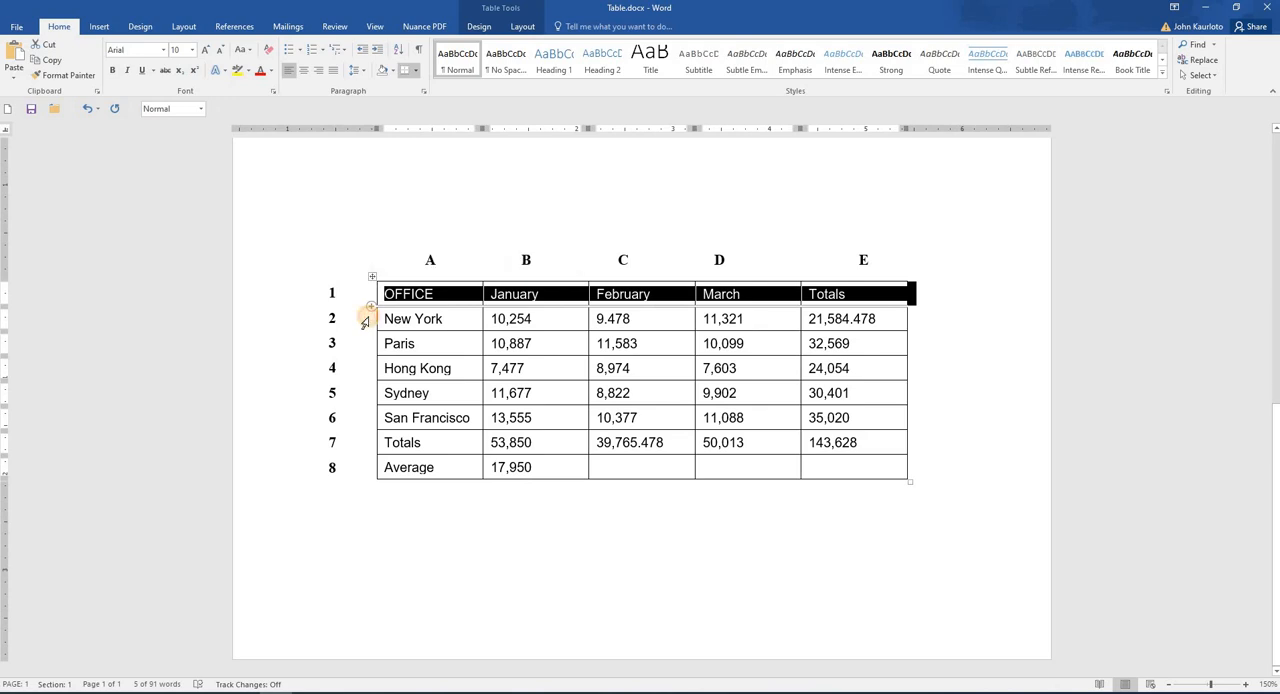
pyautogui.click(365, 319)
pyautogui.click(523, 218)
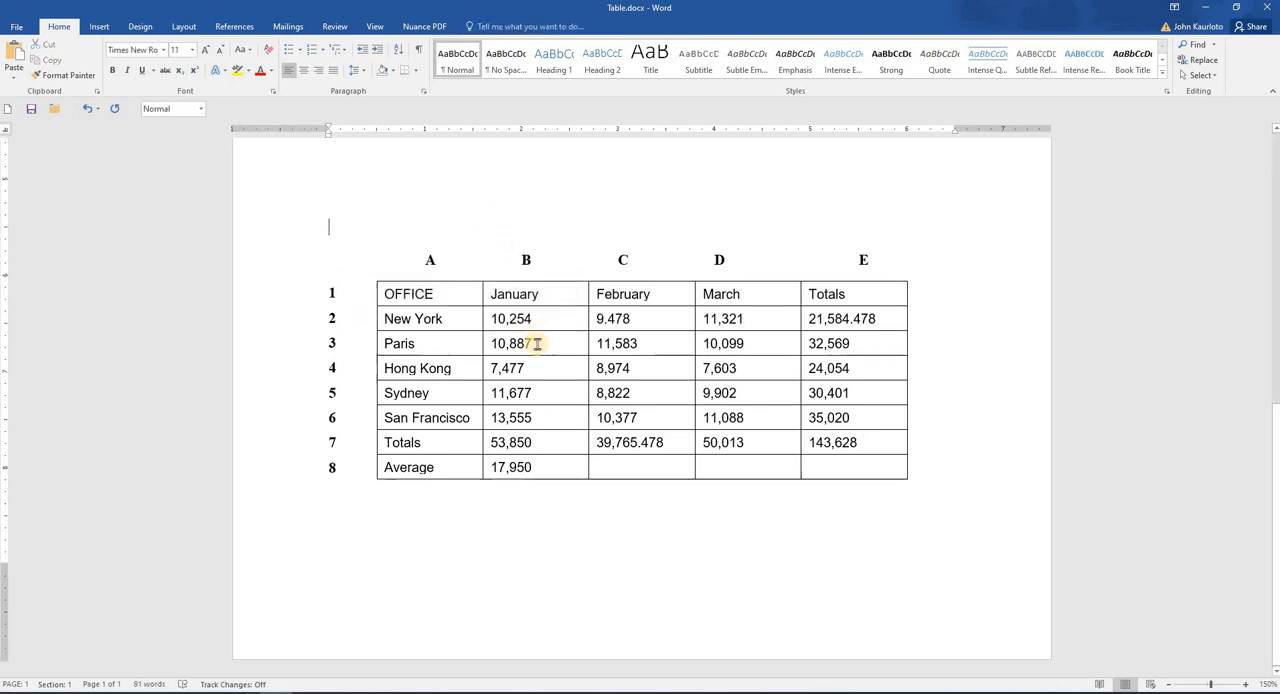
# Step: Replace the January average in the lower table with the formula =AVERAGE(B2:B6), so only the five office figures are averaged
pyautogui.moveTo(553, 465); pyautogui.dragTo(484, 467)
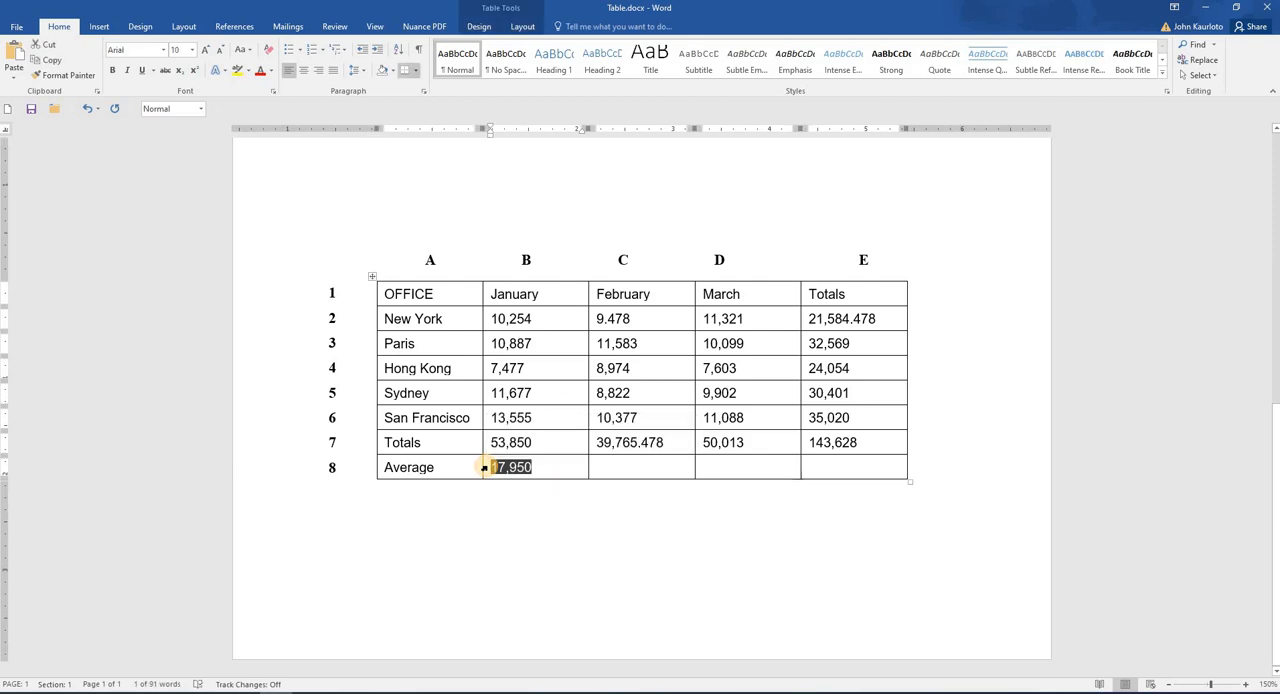
pyautogui.press('Delete')
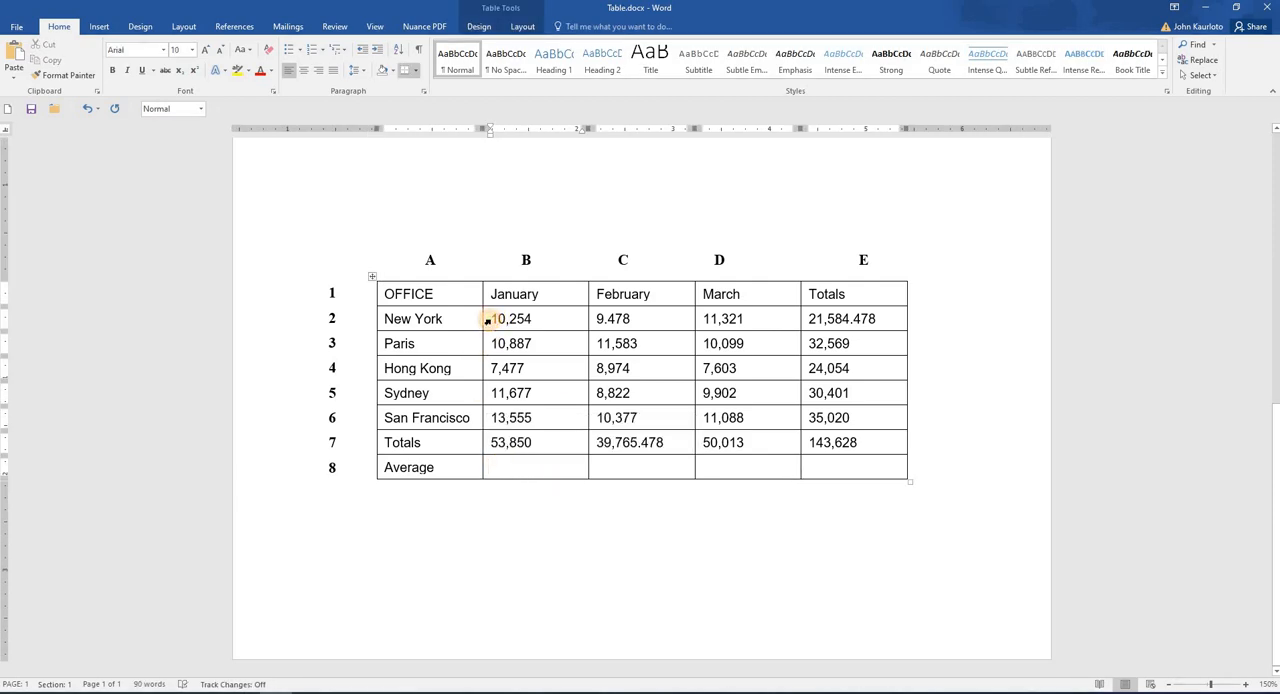
pyautogui.moveTo(488, 321); pyautogui.dragTo(495, 421)
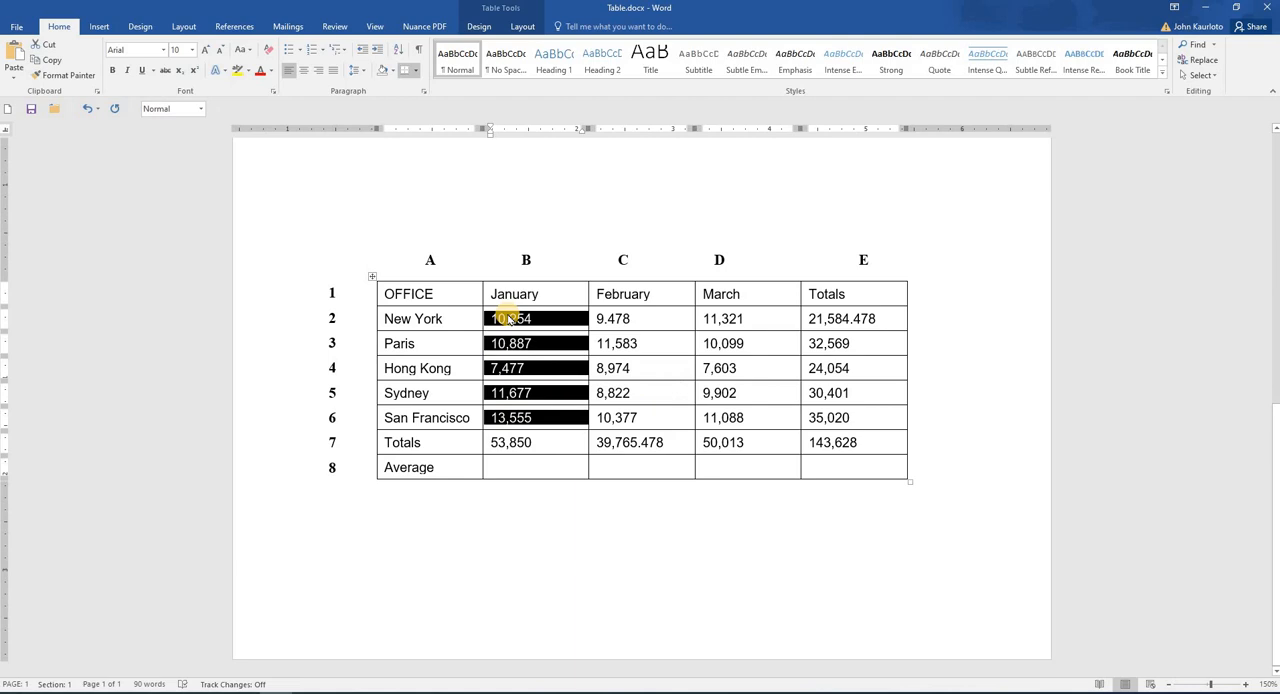
pyautogui.click(506, 465)
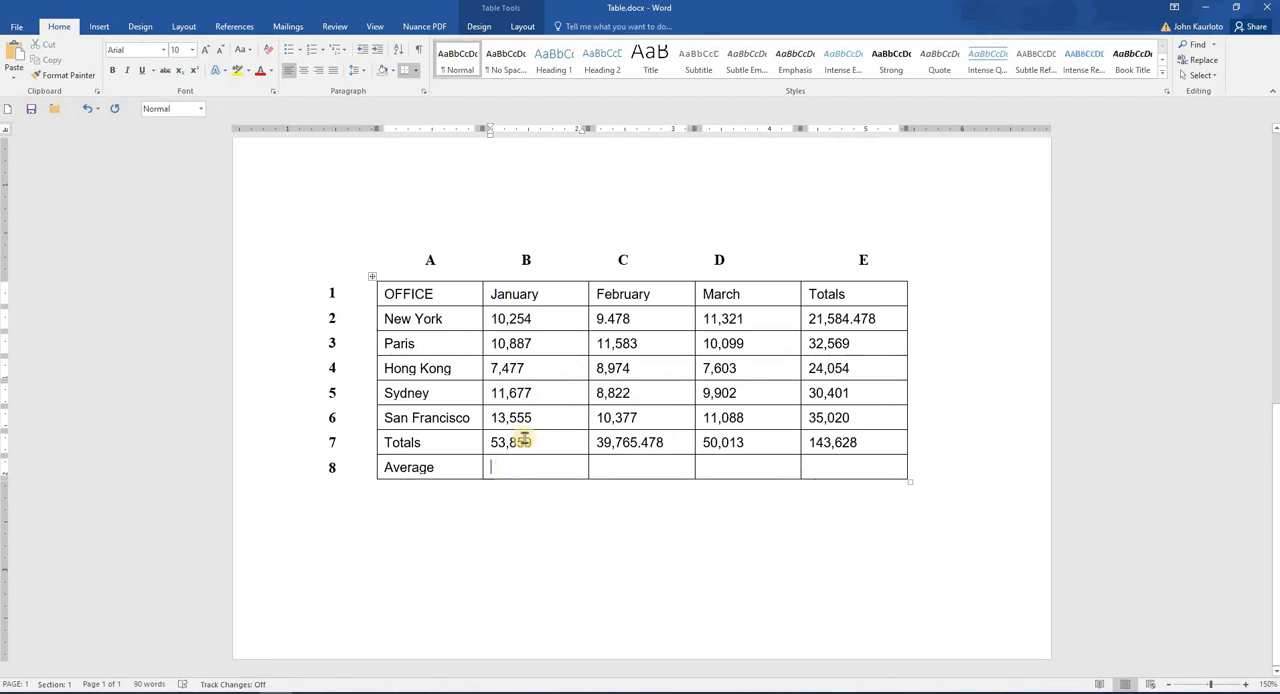
pyautogui.click(520, 27)
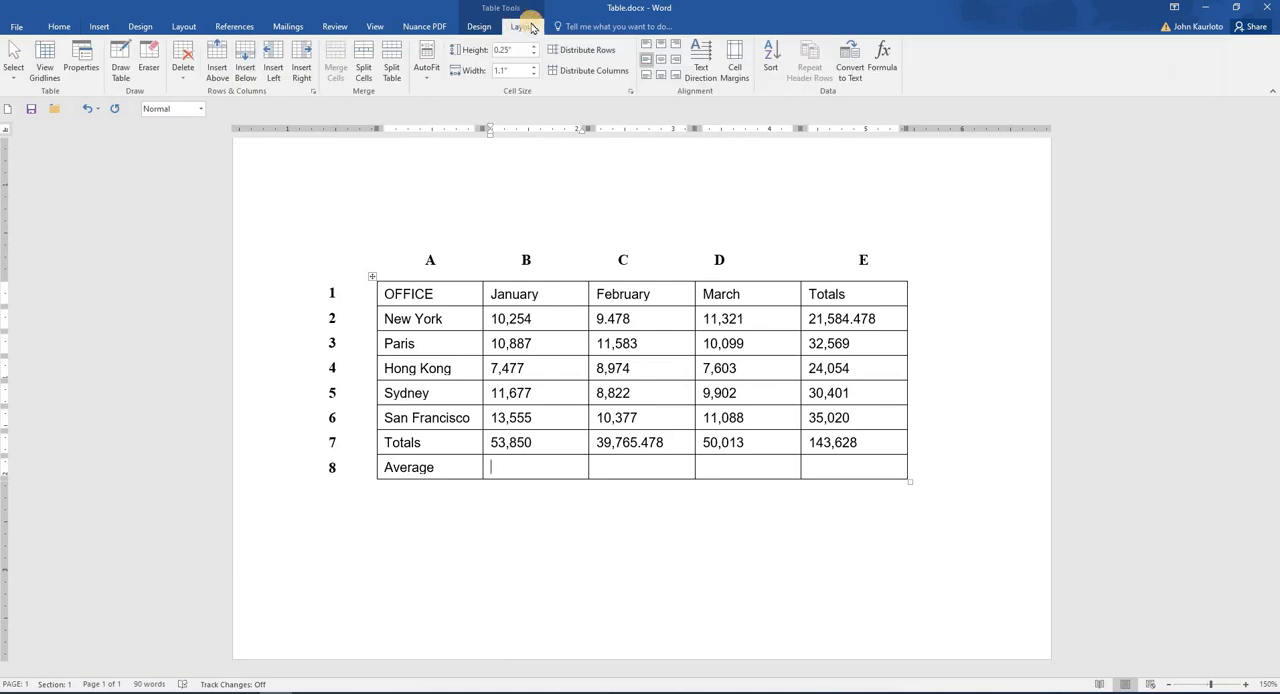
pyautogui.click(882, 58)
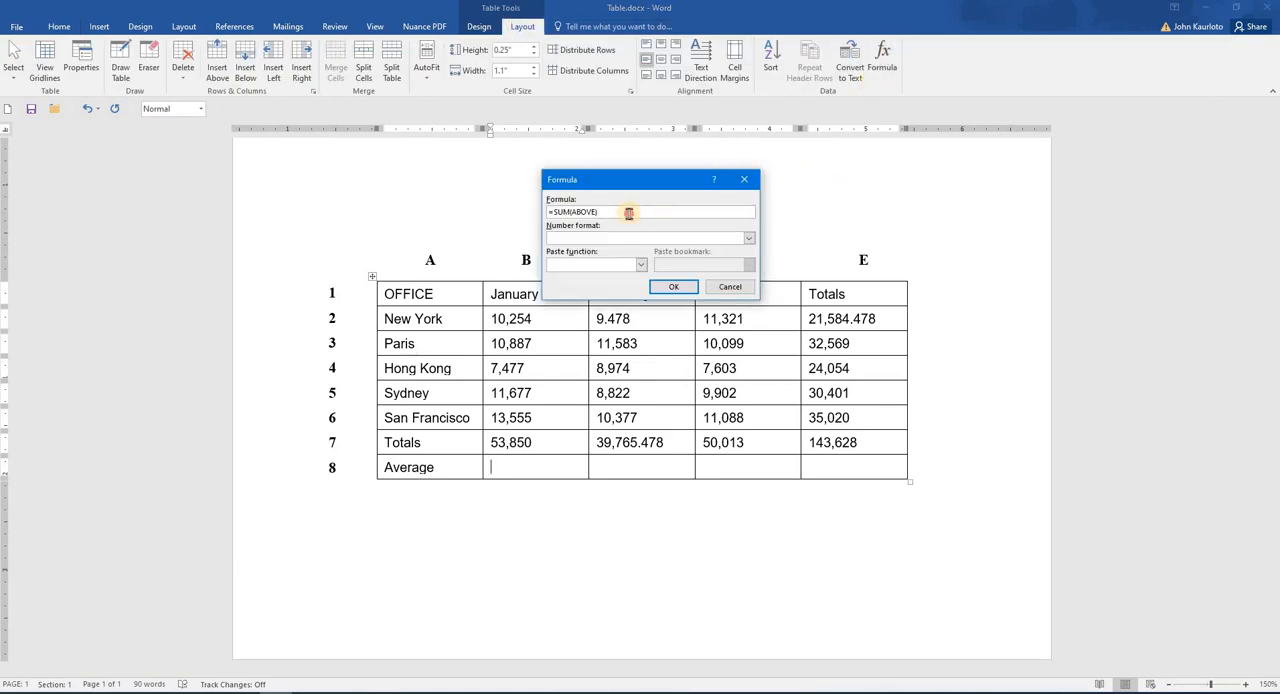
pyautogui.moveTo(628, 212); pyautogui.dragTo(553, 212)
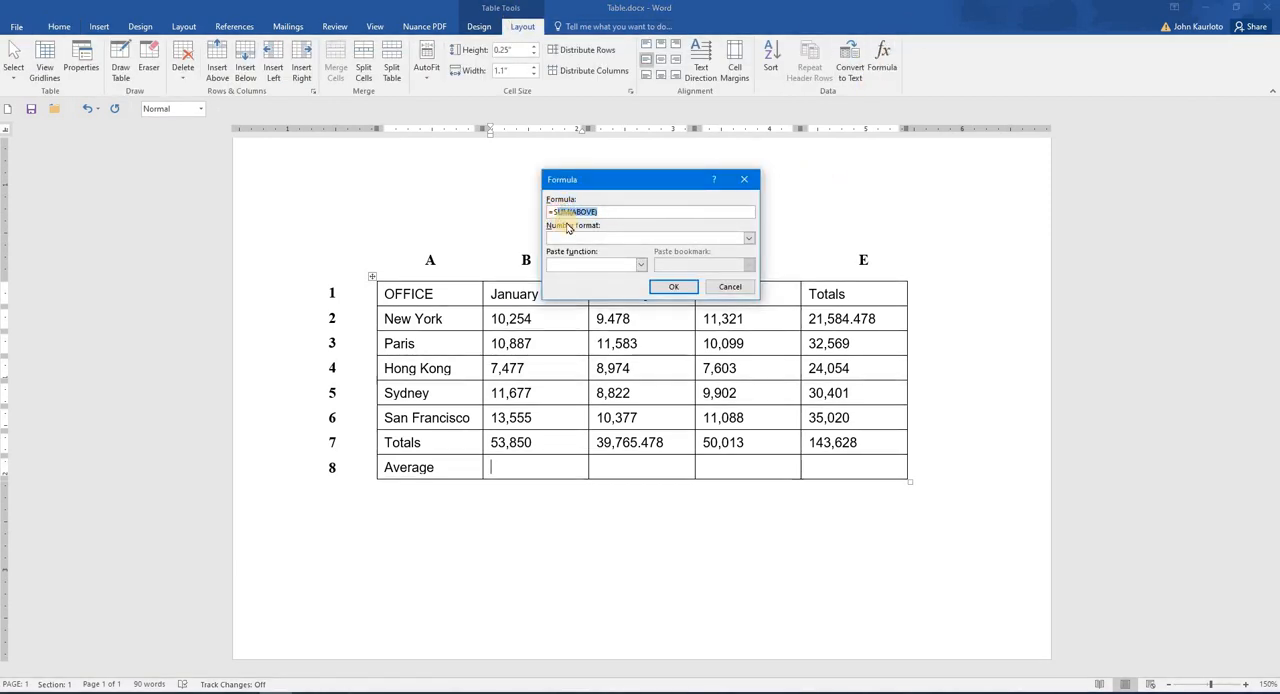
pyautogui.press('BackSpace')
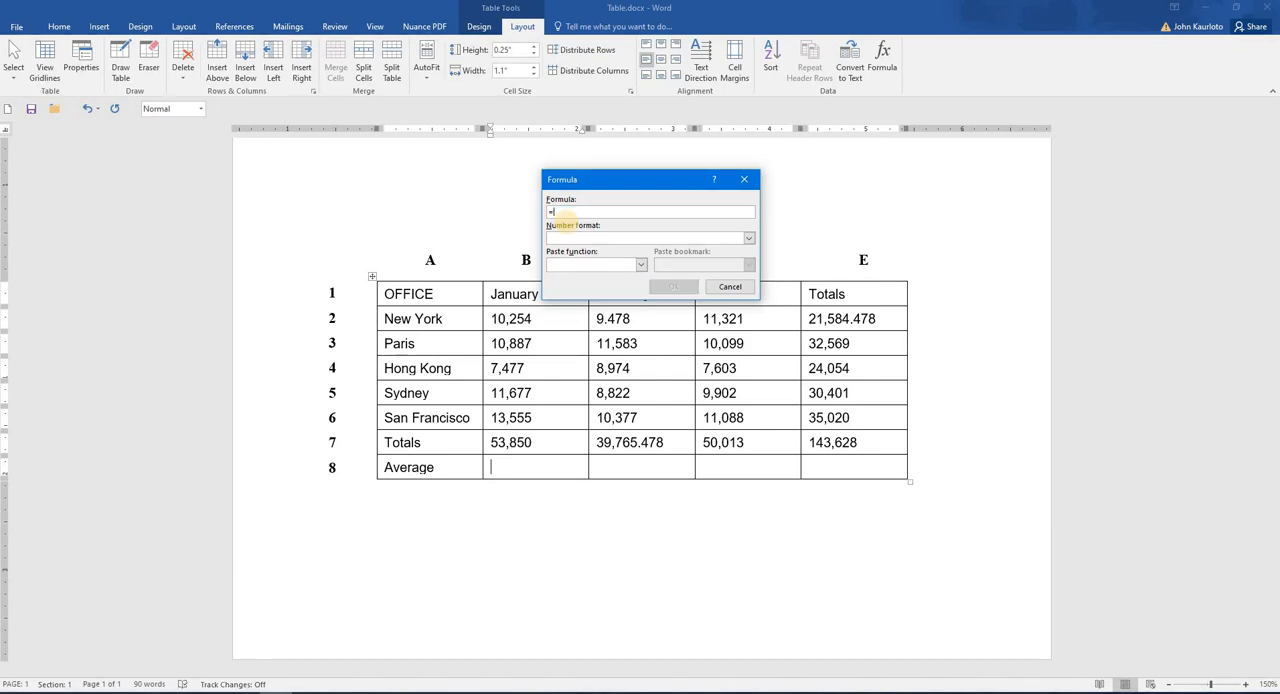
pyautogui.click(641, 265)
pyautogui.click(564, 294)
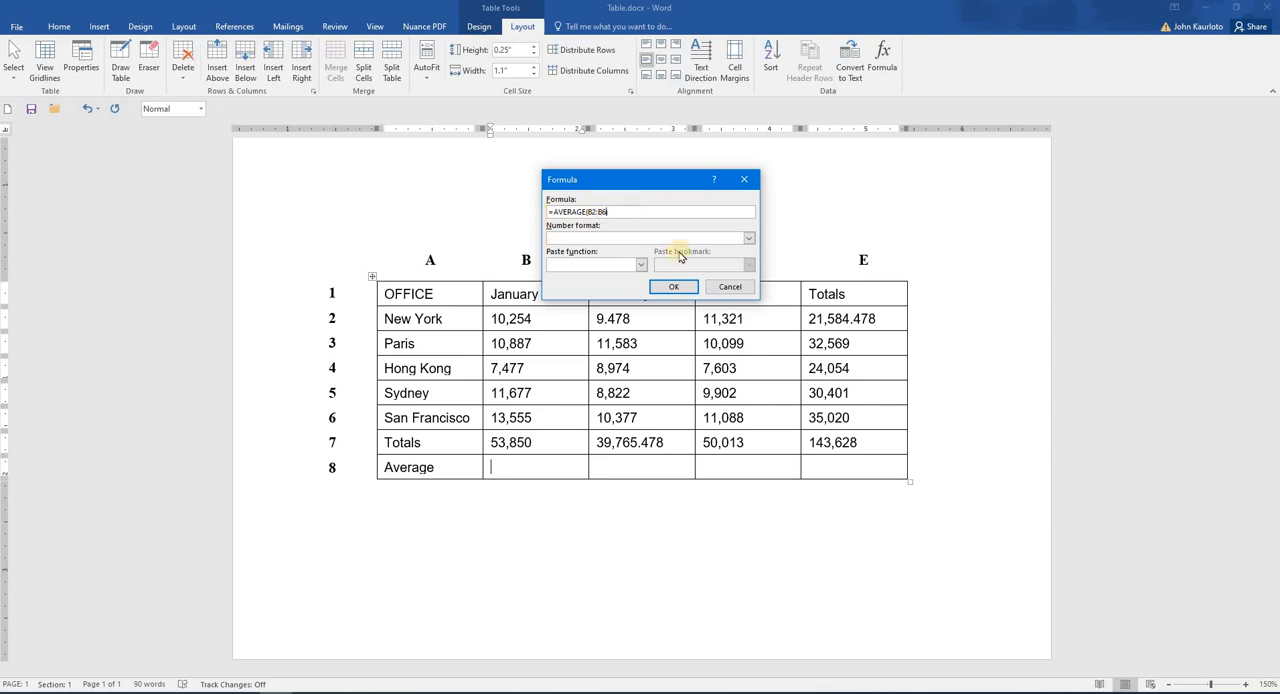
pyautogui.click(676, 288)
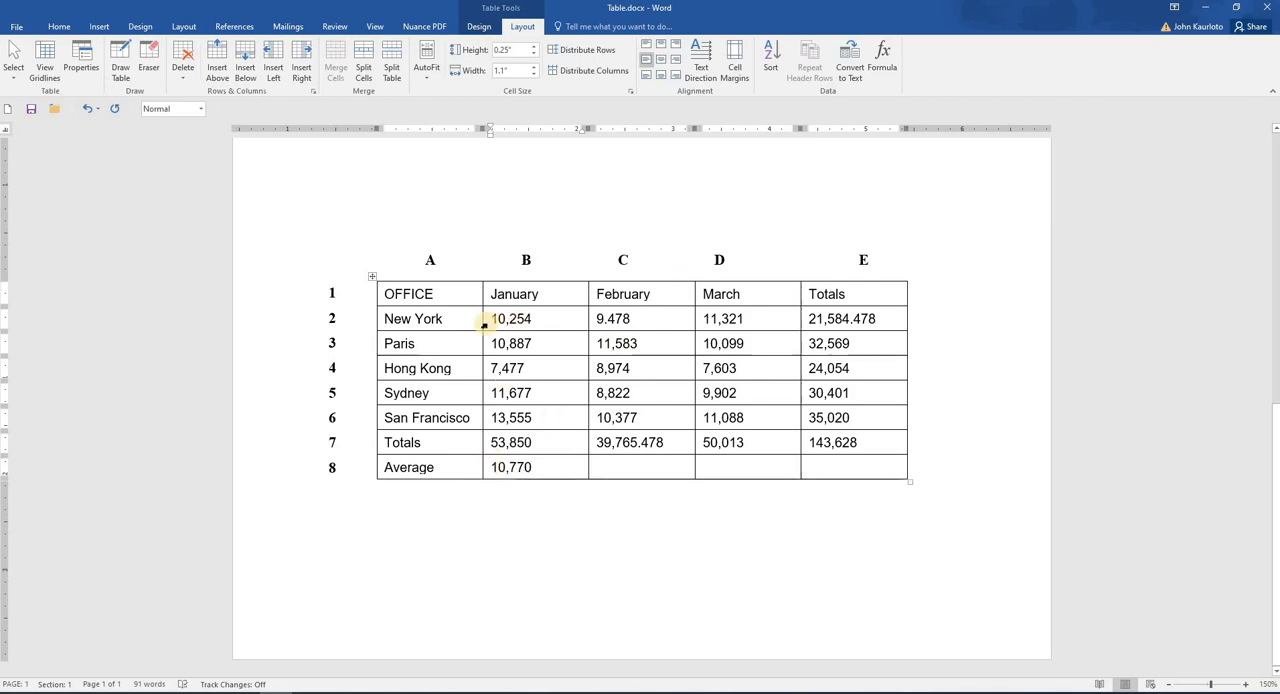
pyautogui.moveTo(486, 322); pyautogui.dragTo(486, 420)
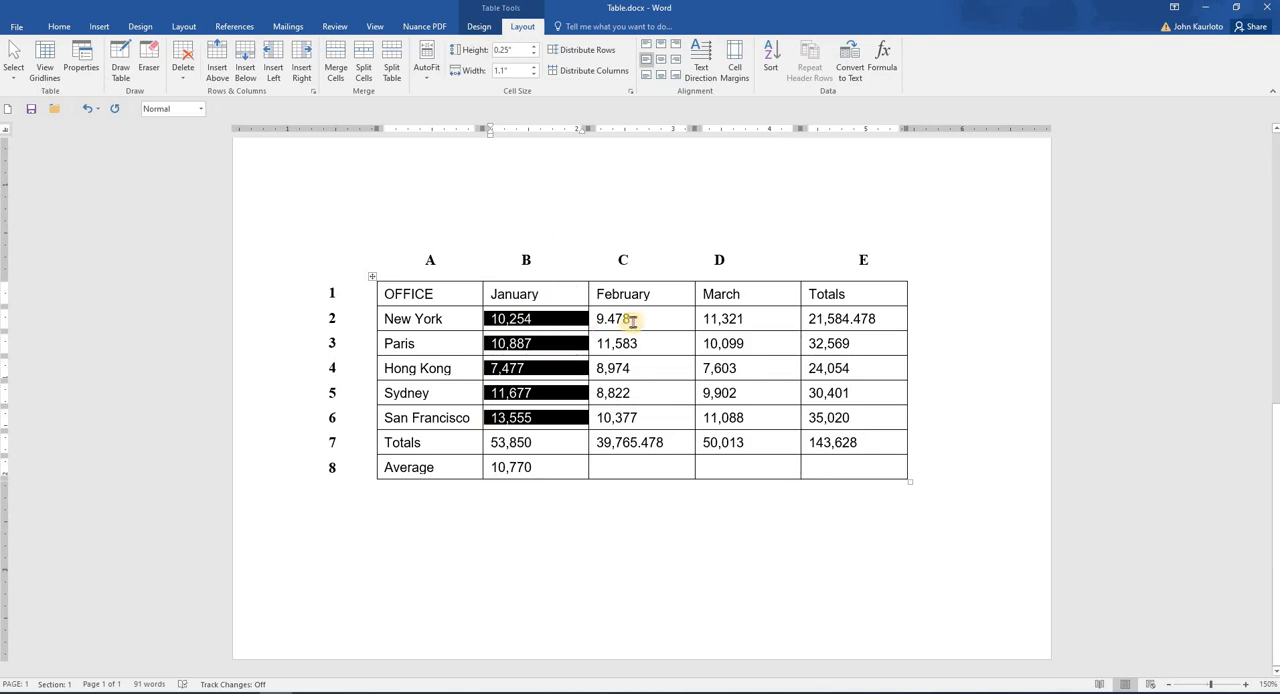
pyautogui.click(632, 319)
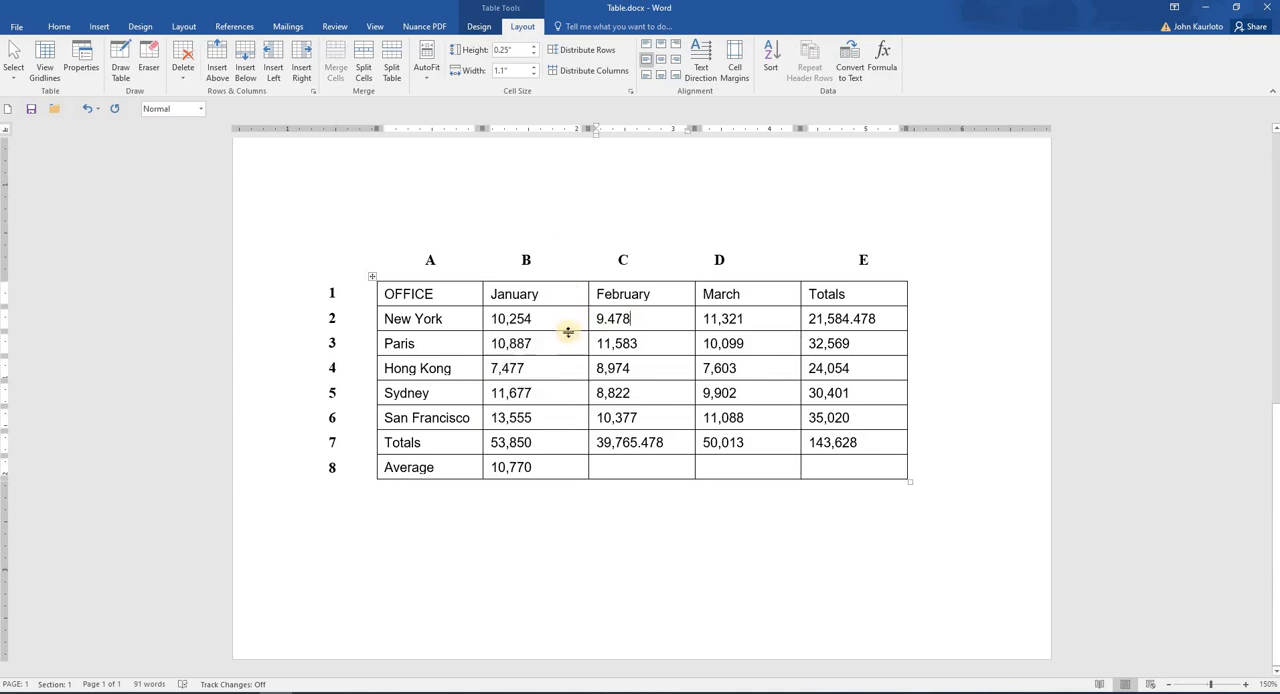
pyautogui.click(488, 320)
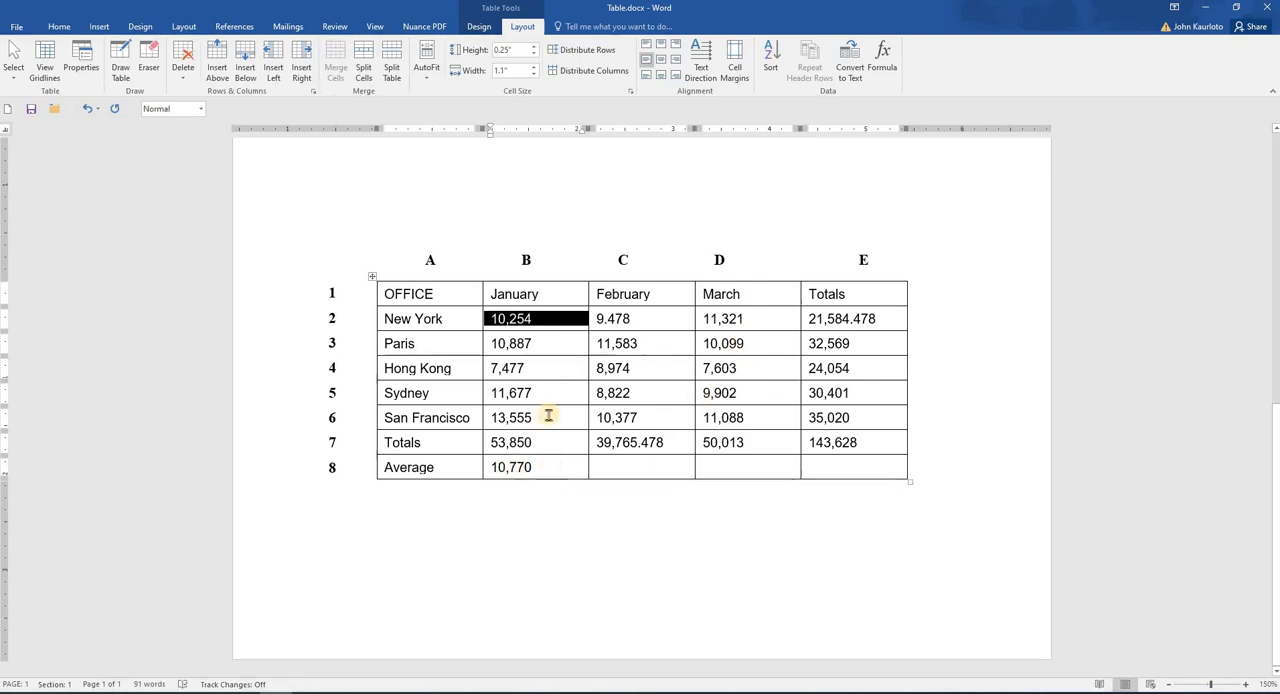
pyautogui.click(483, 442)
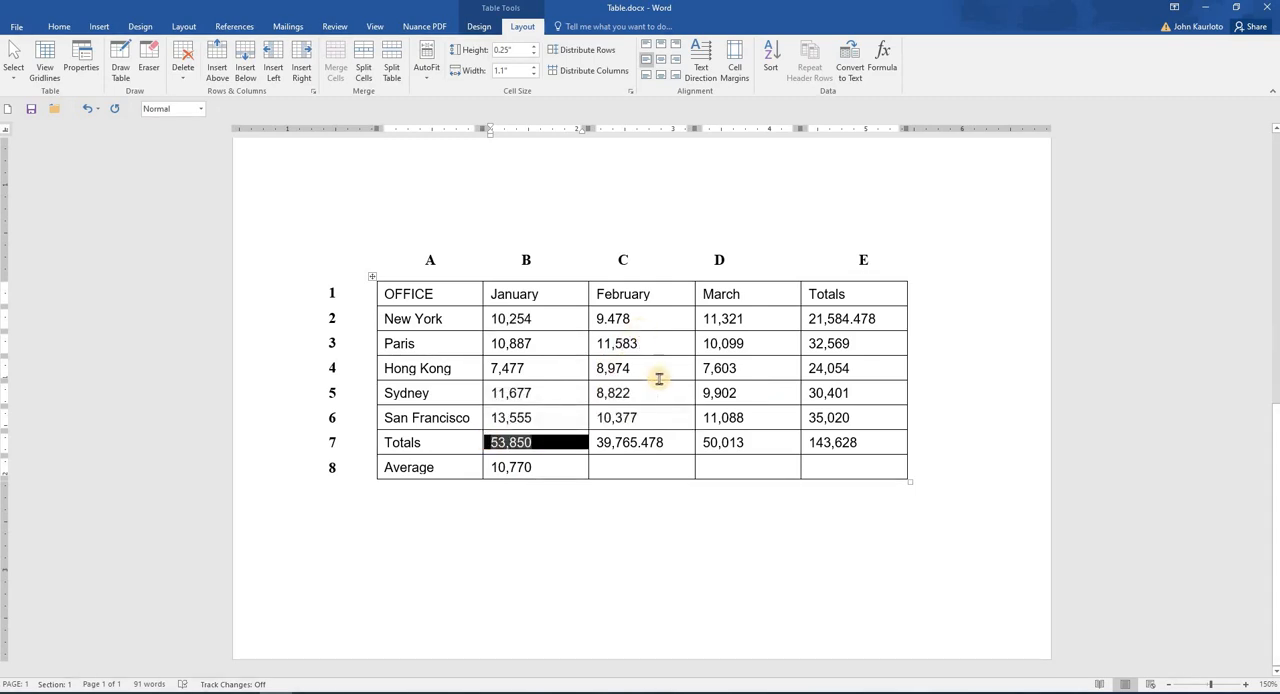
# Step: Display the field codes to examine the formulas in both tables, and switch back to showing the results
pyautogui.scroll(5, 659, 378)
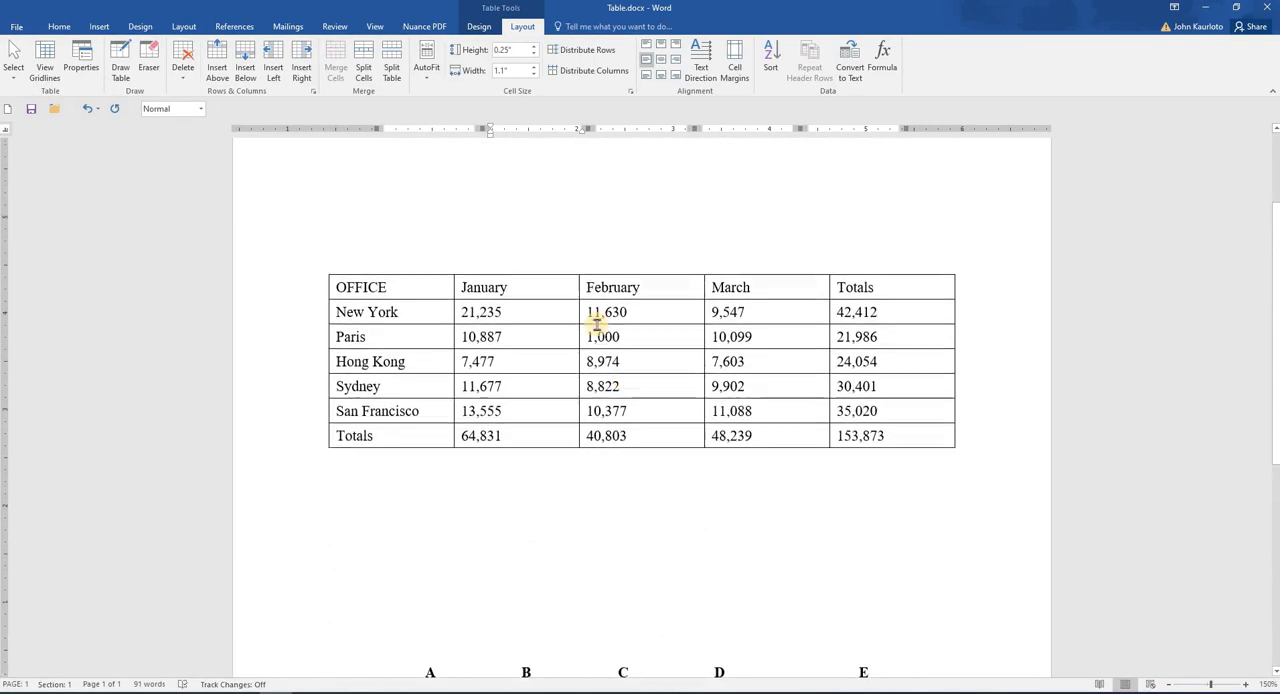
pyautogui.click(391, 292)
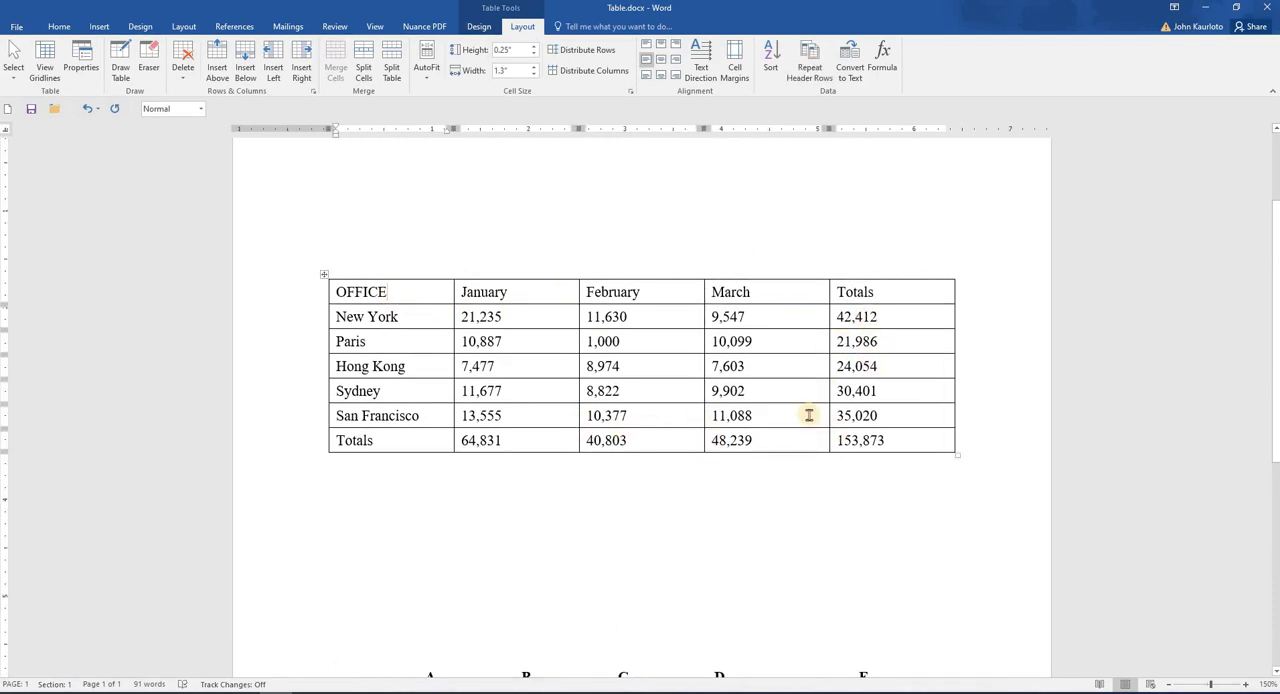
pyautogui.hotkey('alt', 'F9')
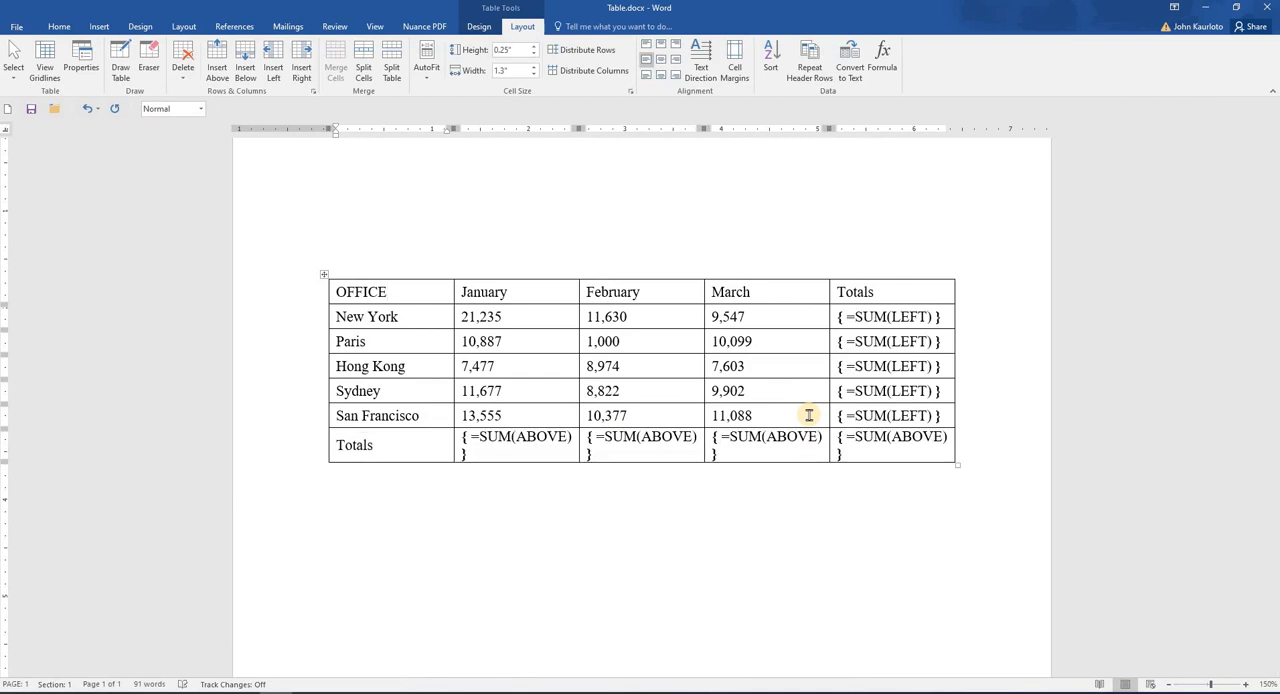
pyautogui.scroll(-5, 808, 415)
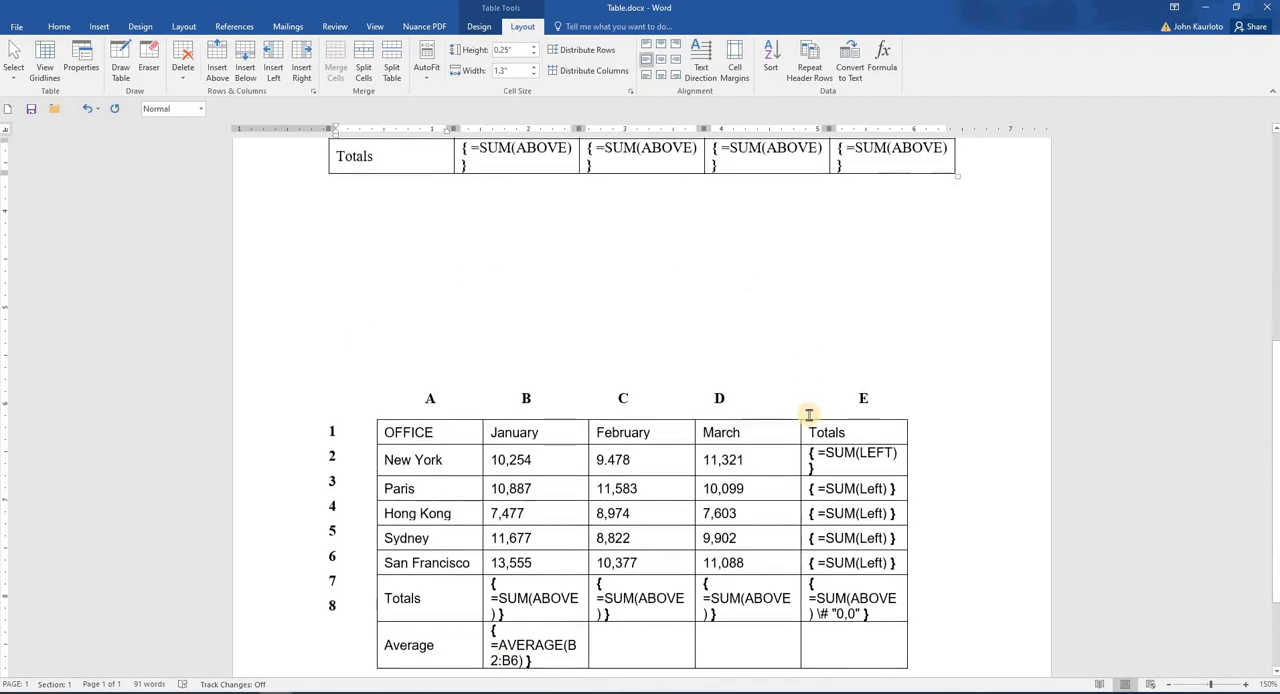
pyautogui.scroll(5, 808, 415)
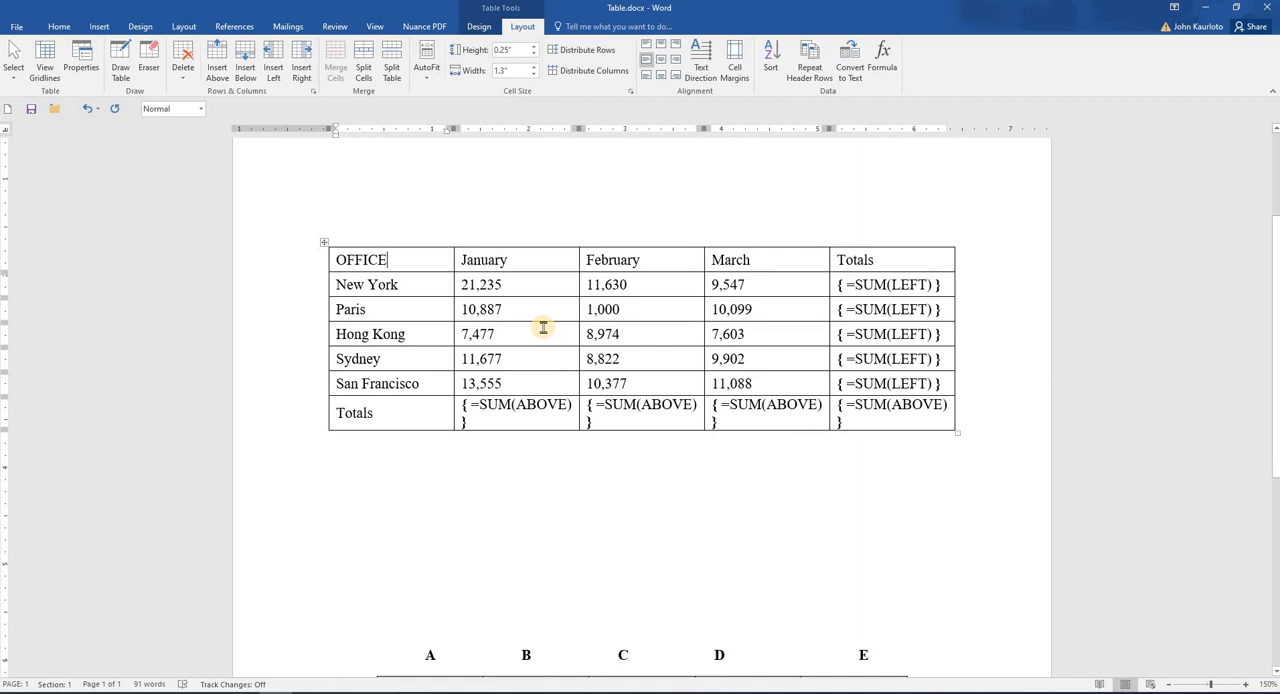
pyautogui.hotkey('alt', 'F9')
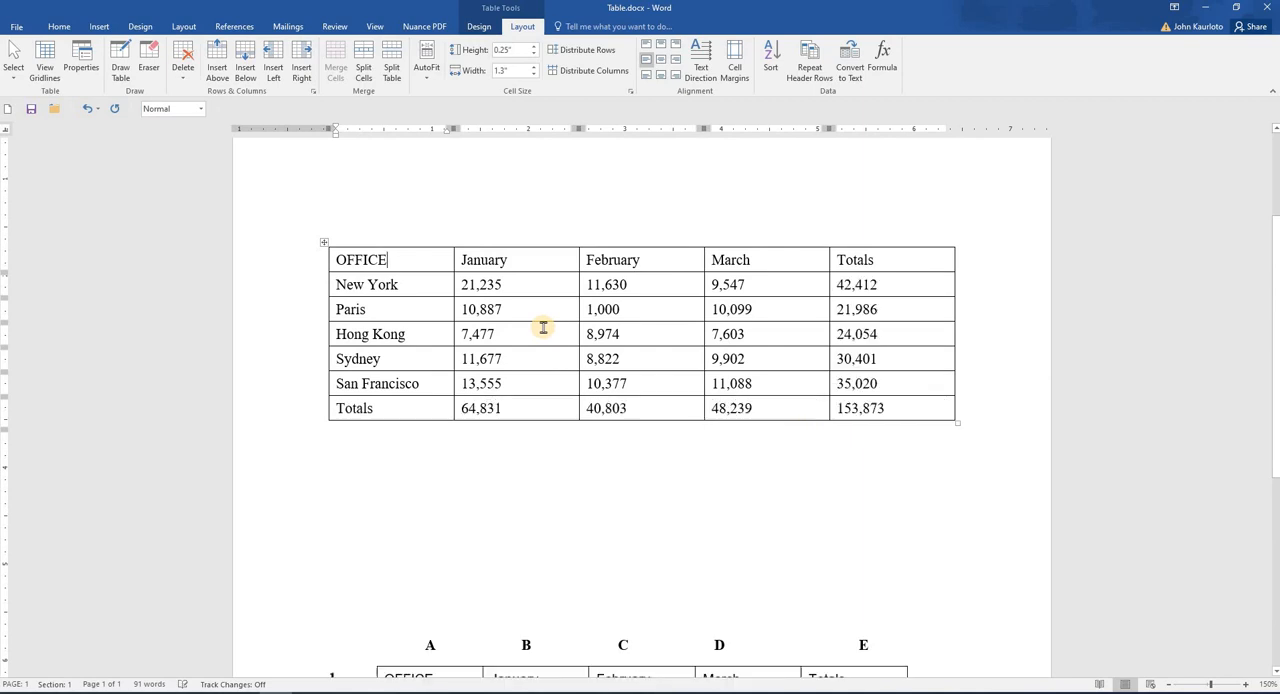
pyautogui.scroll(-4, 543, 327)
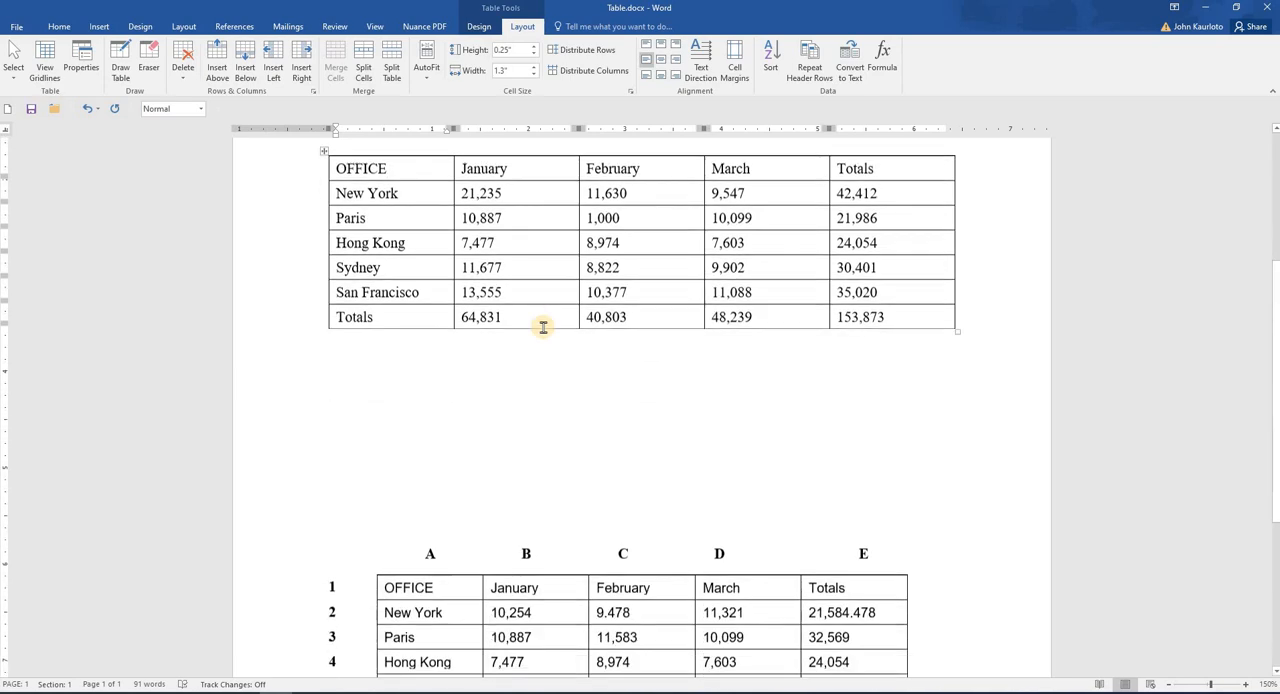
pyautogui.scroll(4, 543, 327)
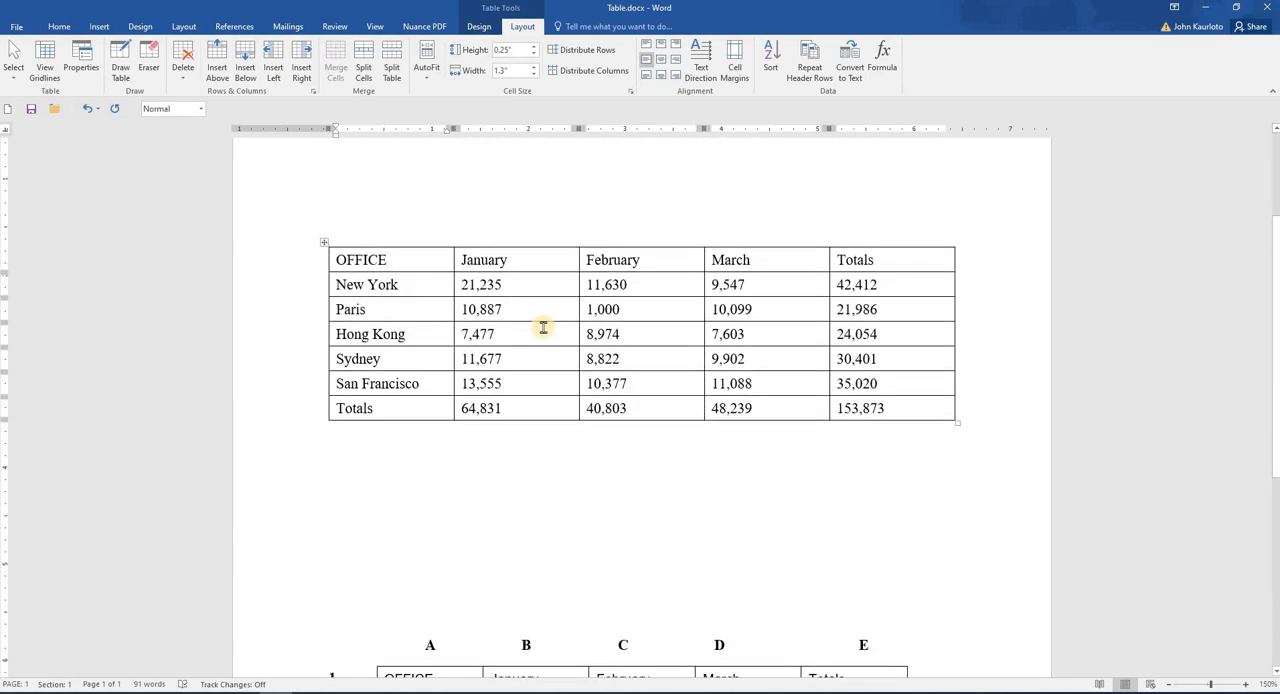